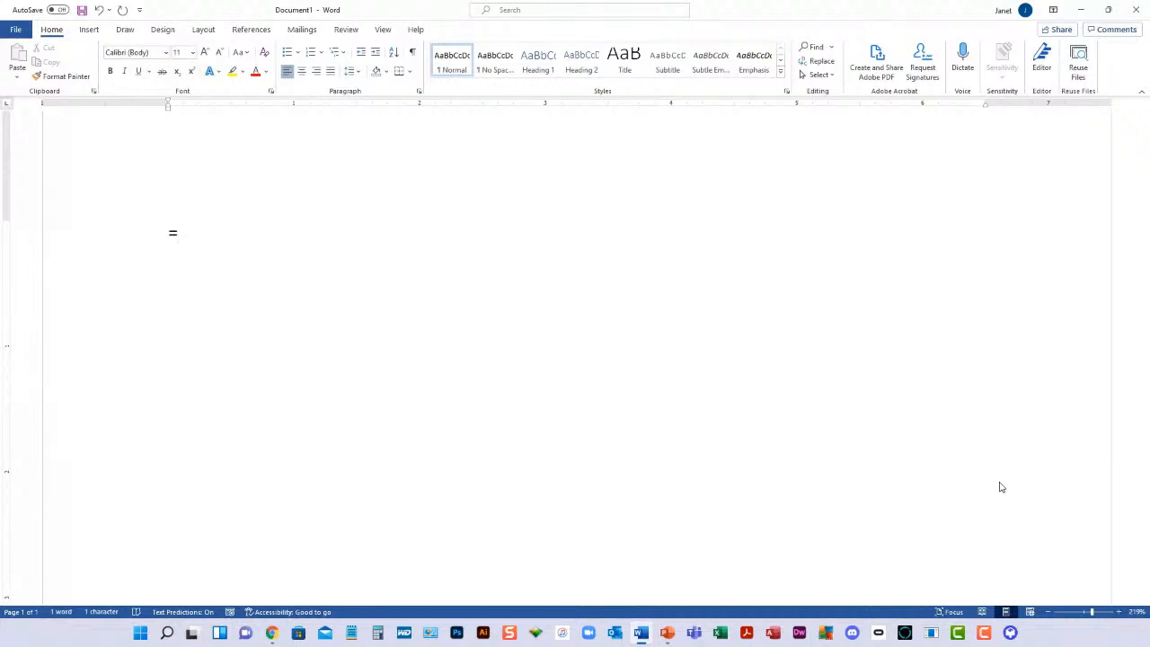
Fill the blank document with sample paragraphs using the =rand() function
type("rand()")
key("Return")
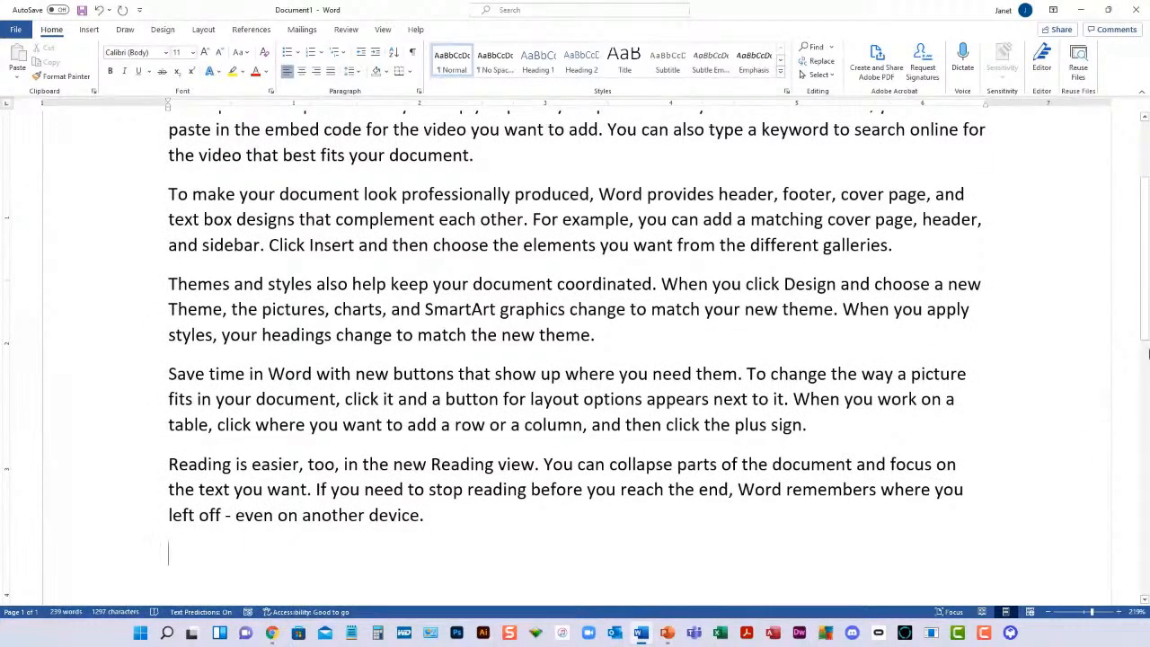
scroll(1148, 356, "up", 3)
scroll(1148, 356, "down", 2)
scroll(1148, 356, "down", 1)
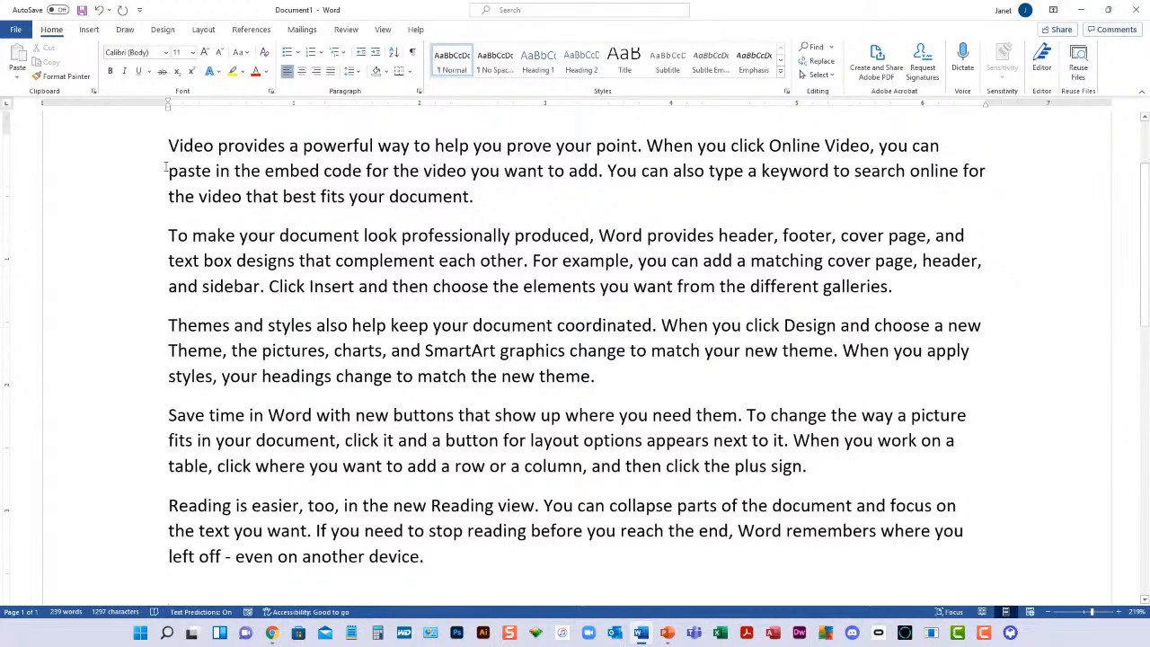
Select the word "powerful", extend the selection to the whole first paragraph, and clear it
double_click(338, 149)
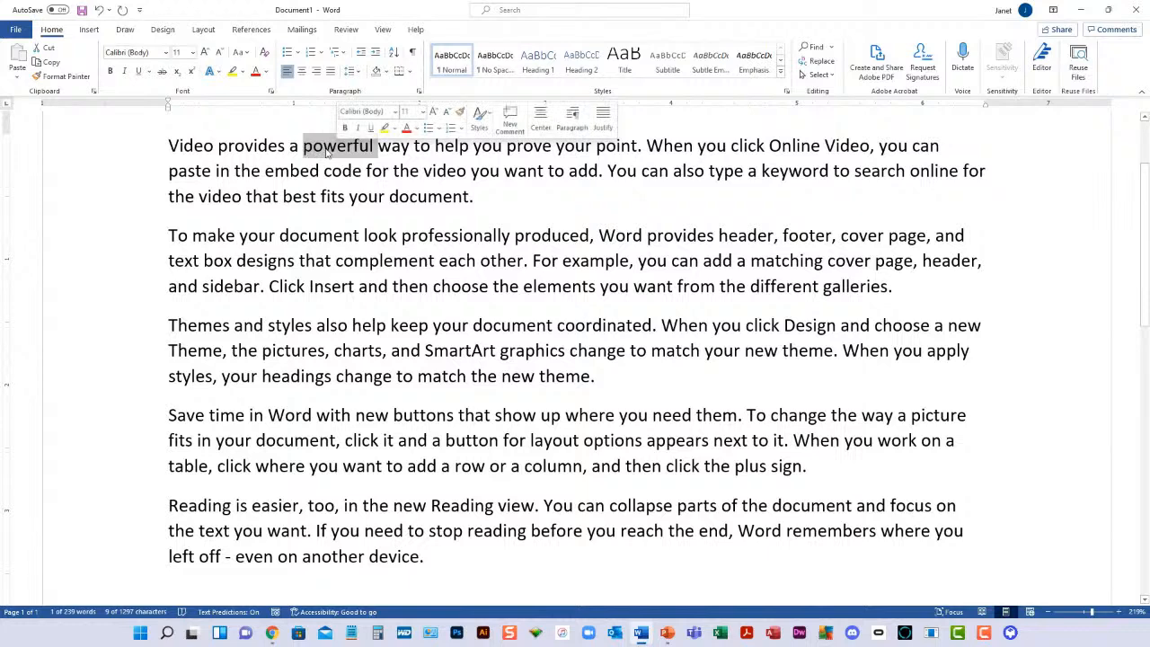
triple_click(328, 153)
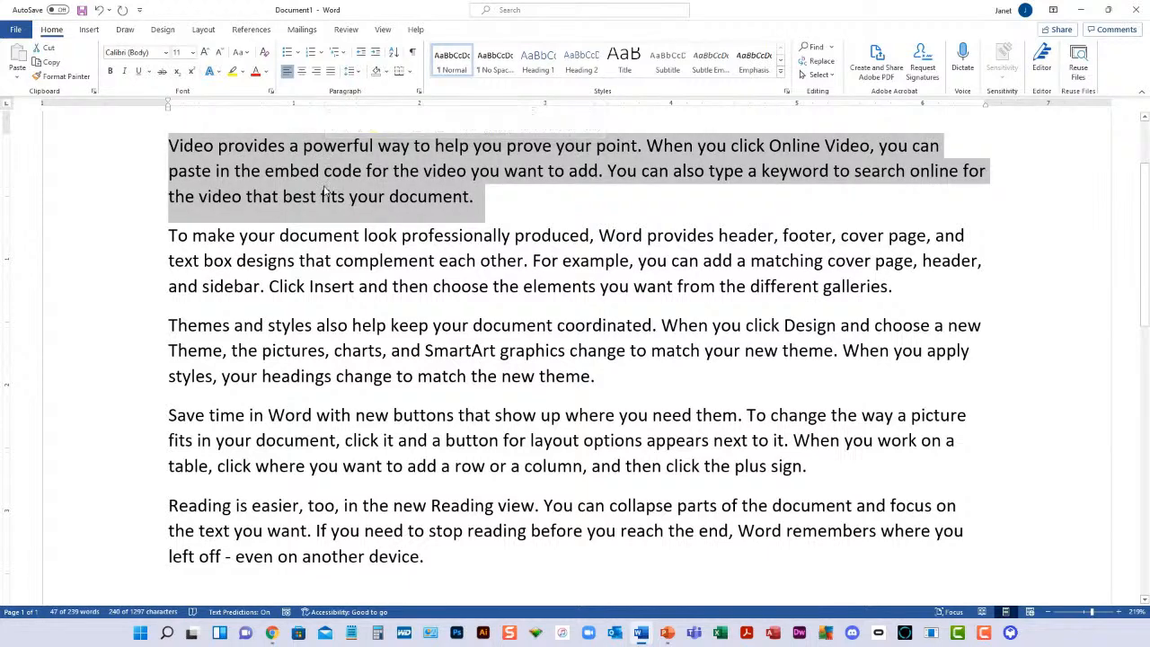
left_click(516, 208)
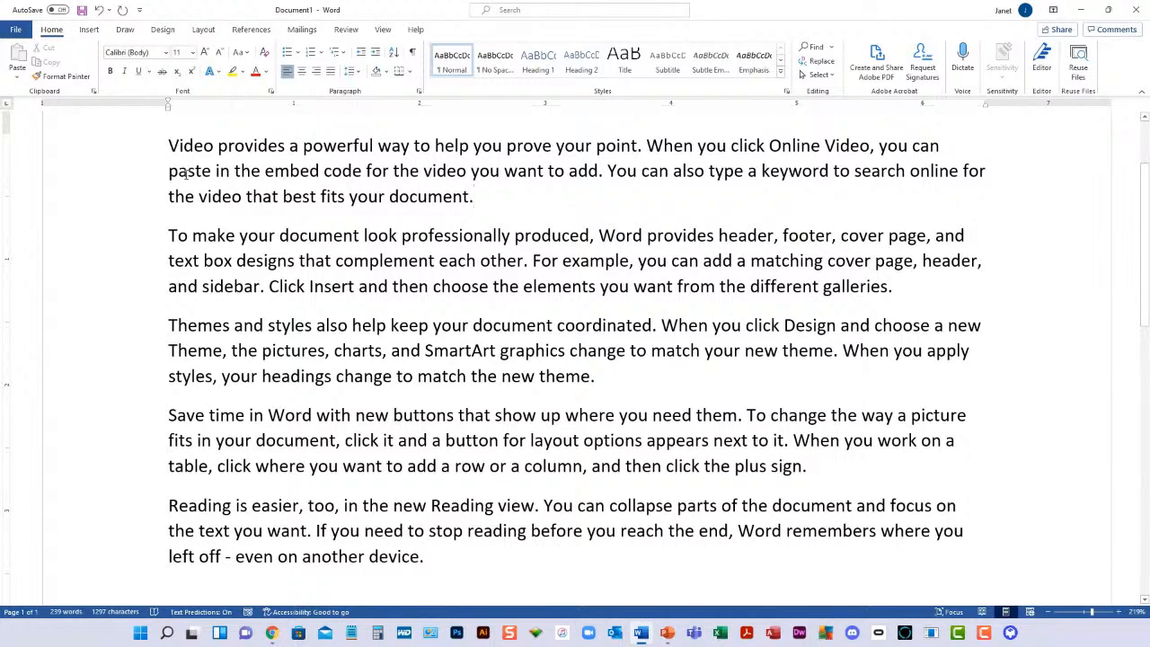
Select single lines one at a time, covering the first paragraph's second line and the second paragraph's first two lines
left_click(111, 175)
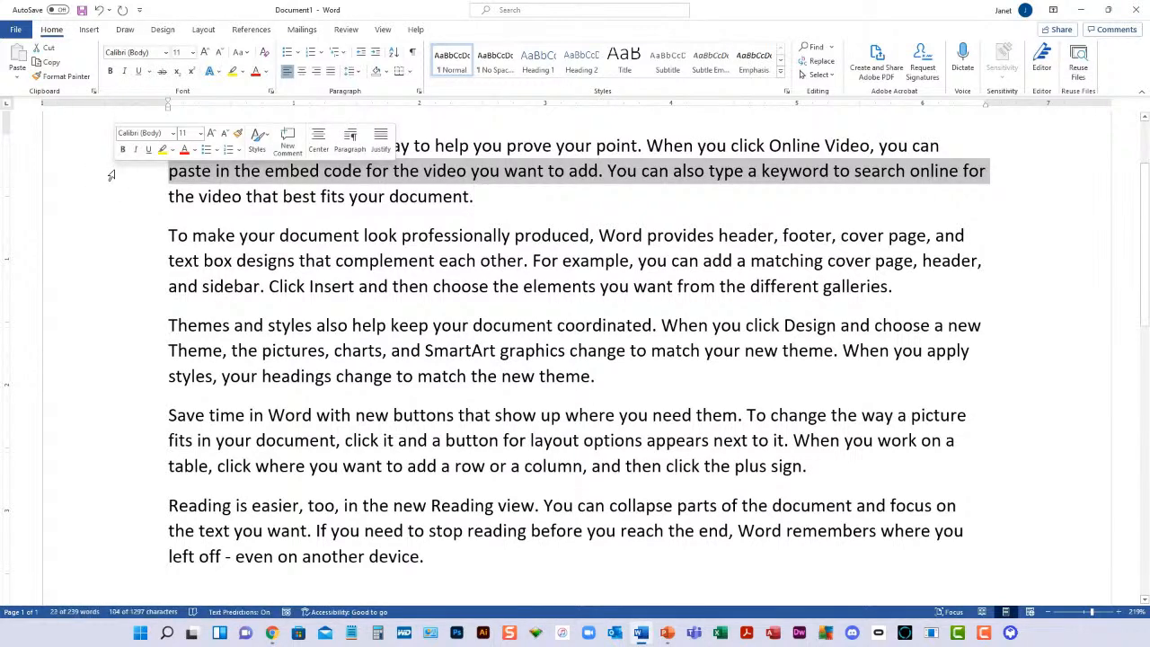
left_click(113, 238)
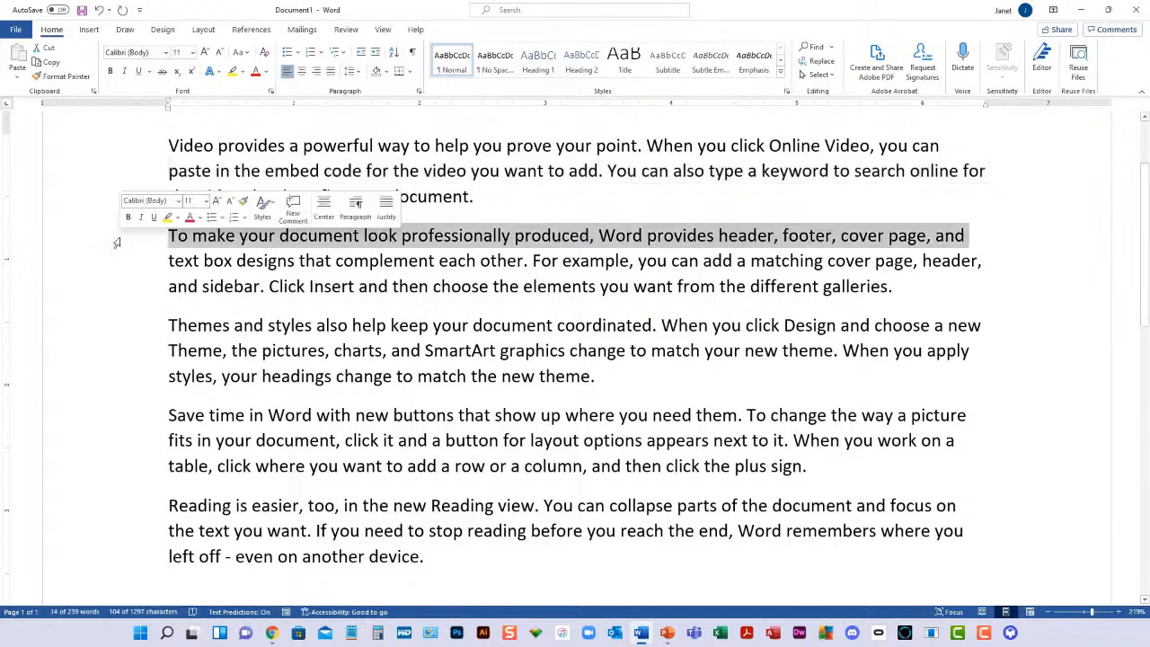
left_click(116, 263)
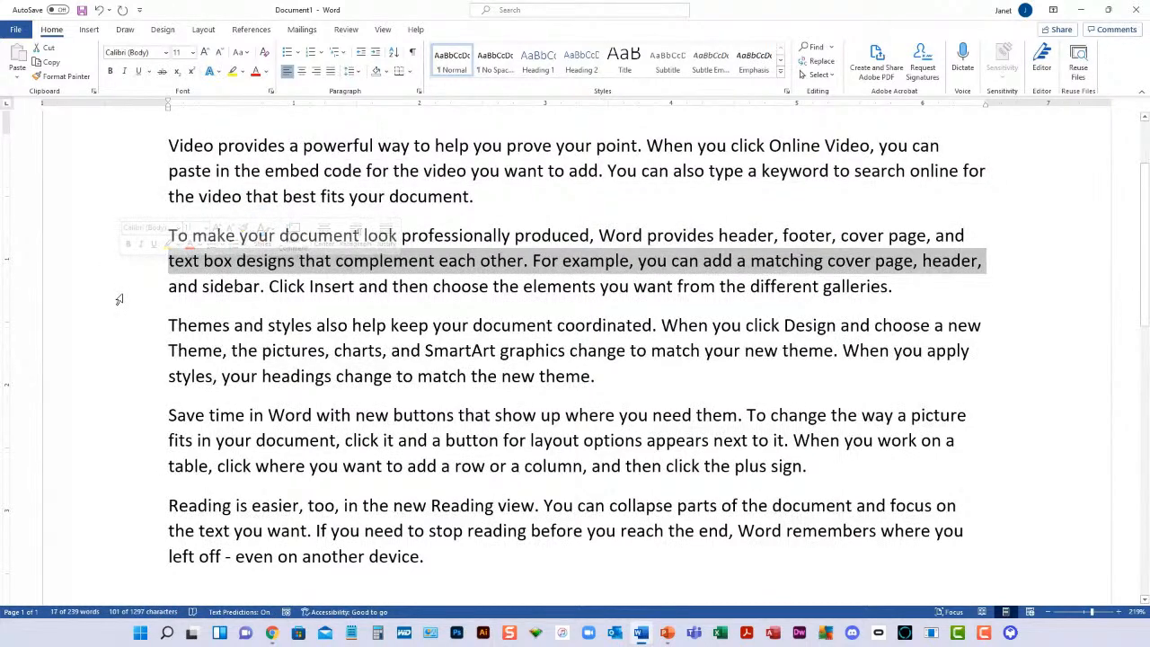
left_click(114, 175)
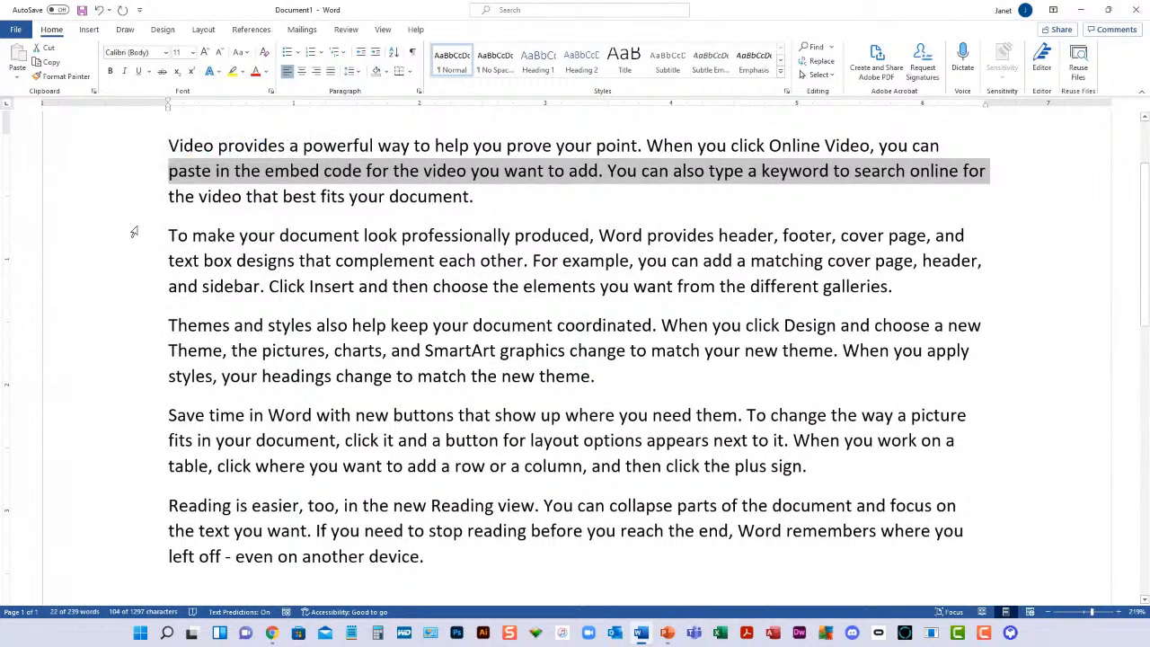
Select the whole first paragraph, extend the selection to the entire document, and clear it
double_click(122, 176)
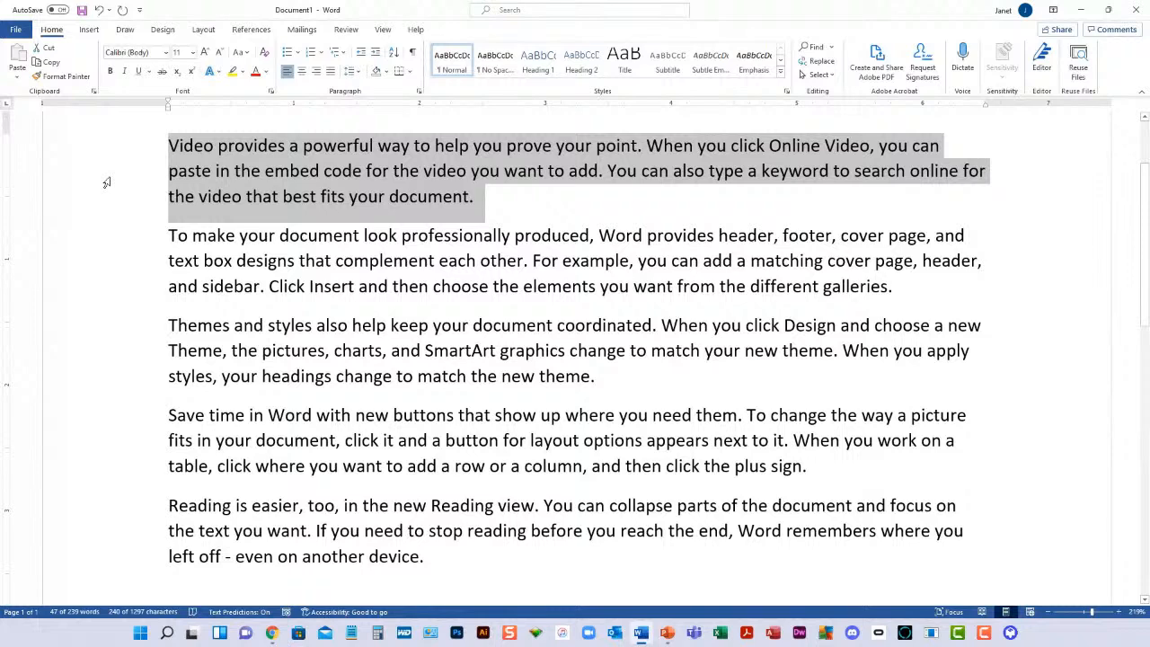
triple_click(106, 183)
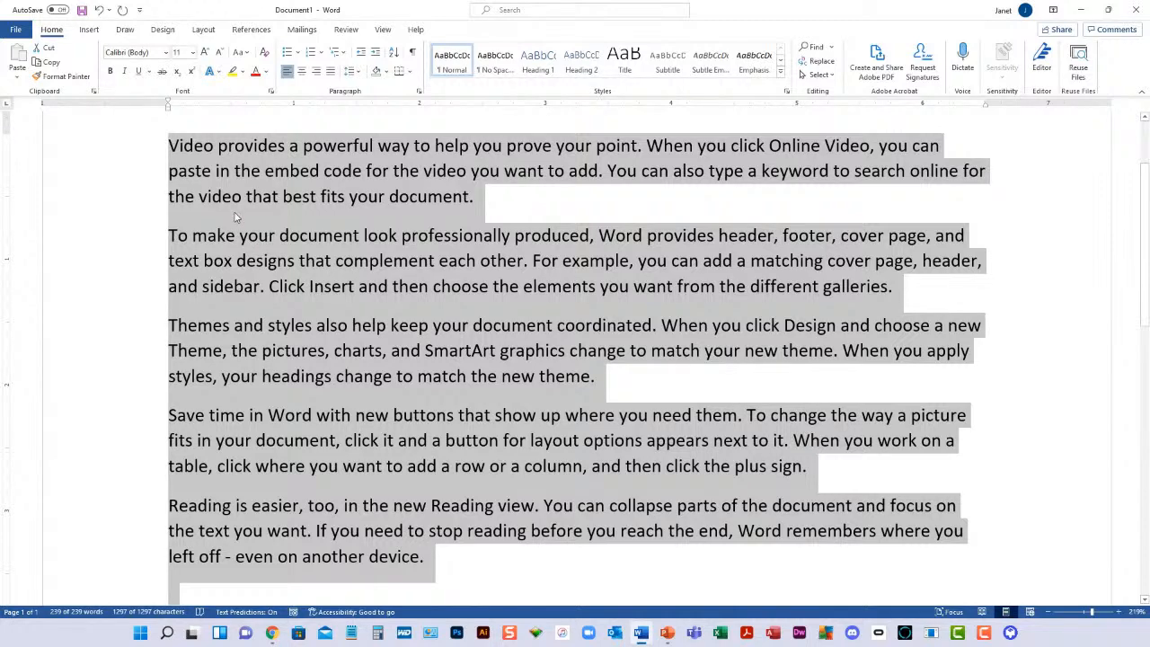
left_click(173, 160)
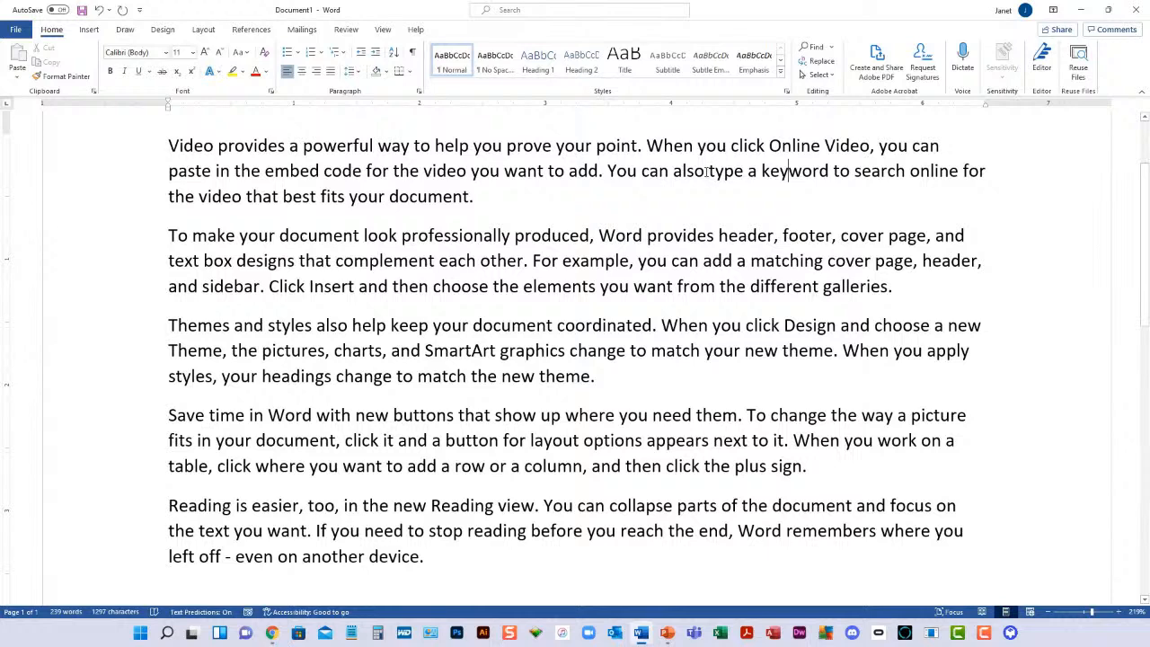
Select the sentence "You can also type a keyword…", switch to selecting "When you click Online Video…", and deselect
left_click(706, 175, "ctrl")
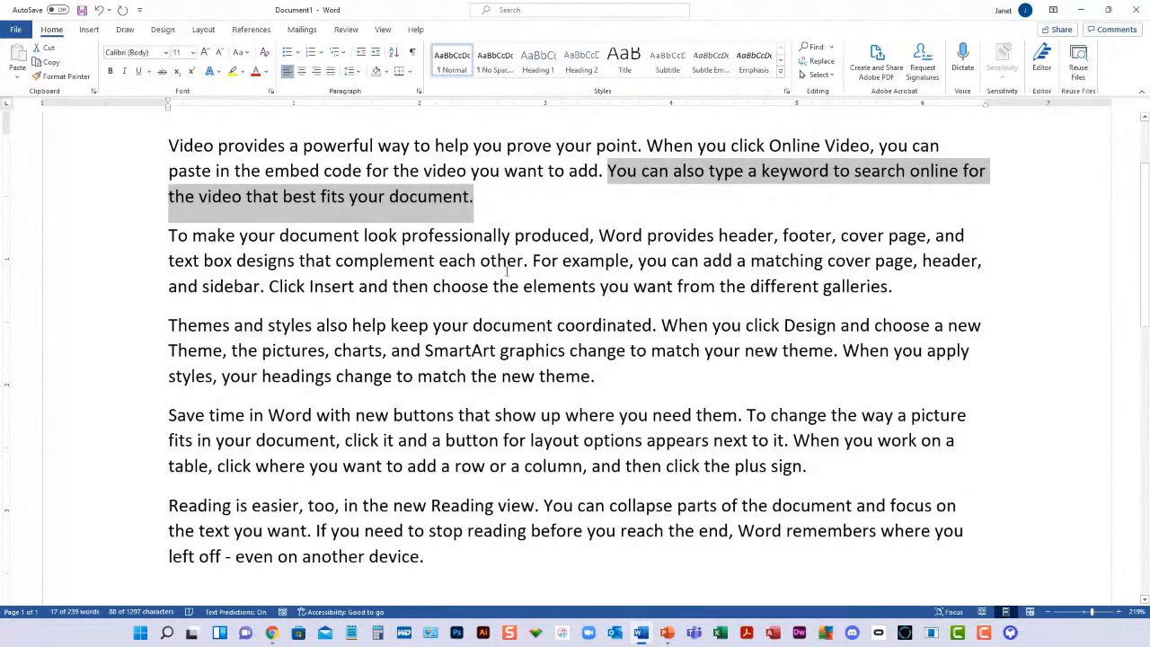
left_click(518, 144)
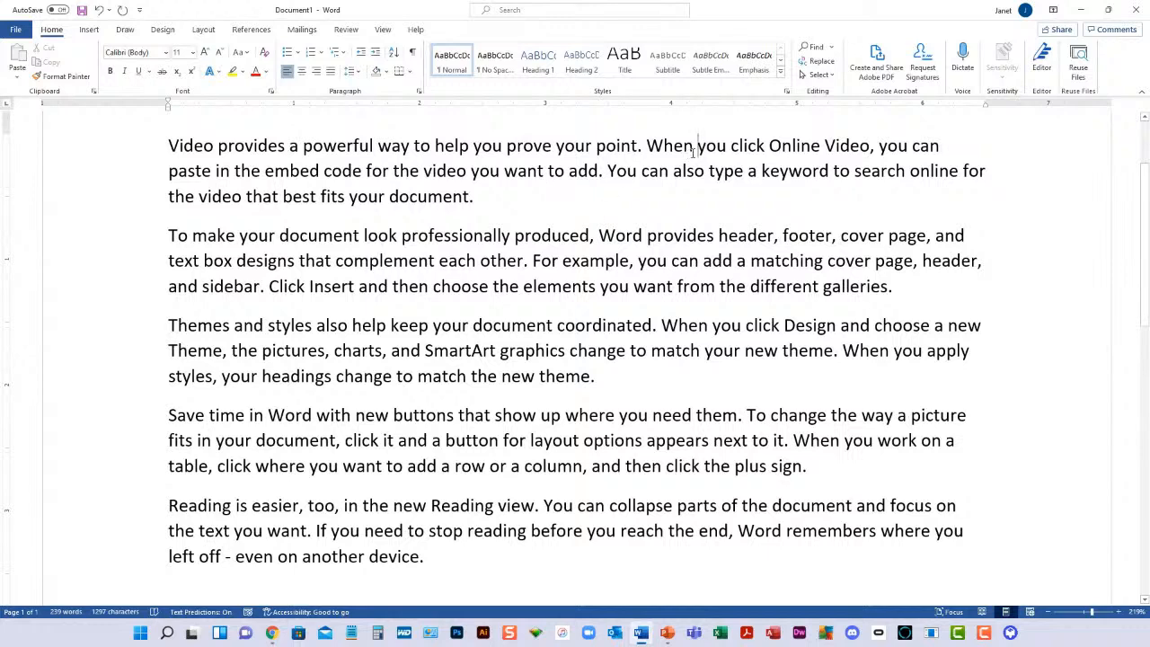
left_click(714, 146, "ctrl")
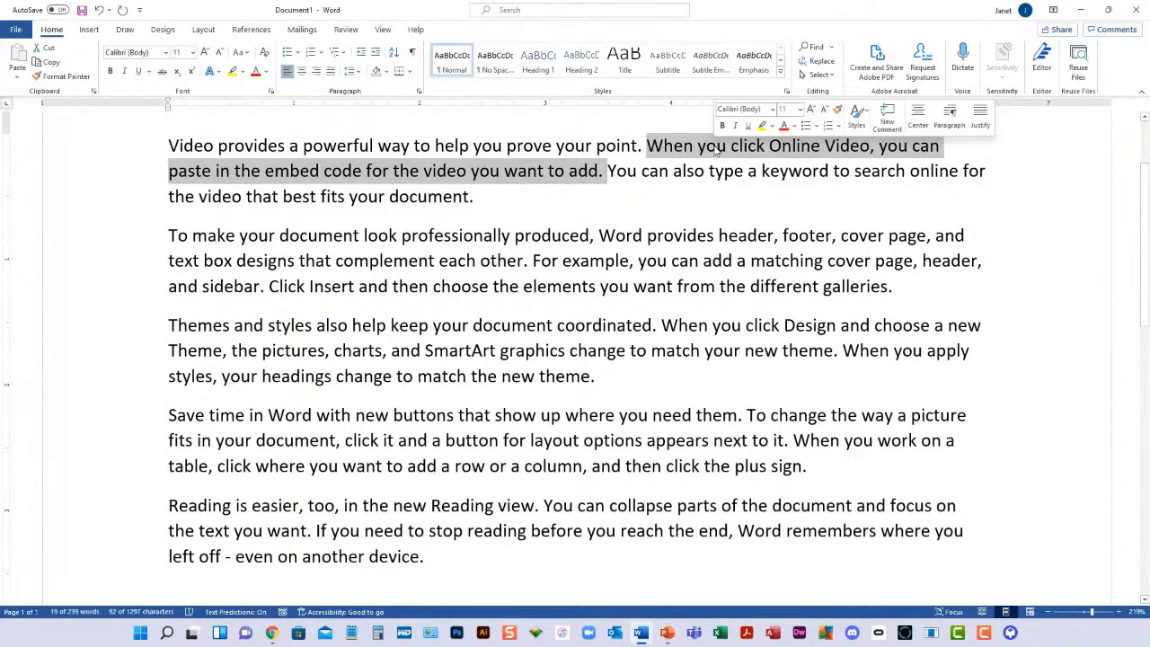
left_click(674, 171)
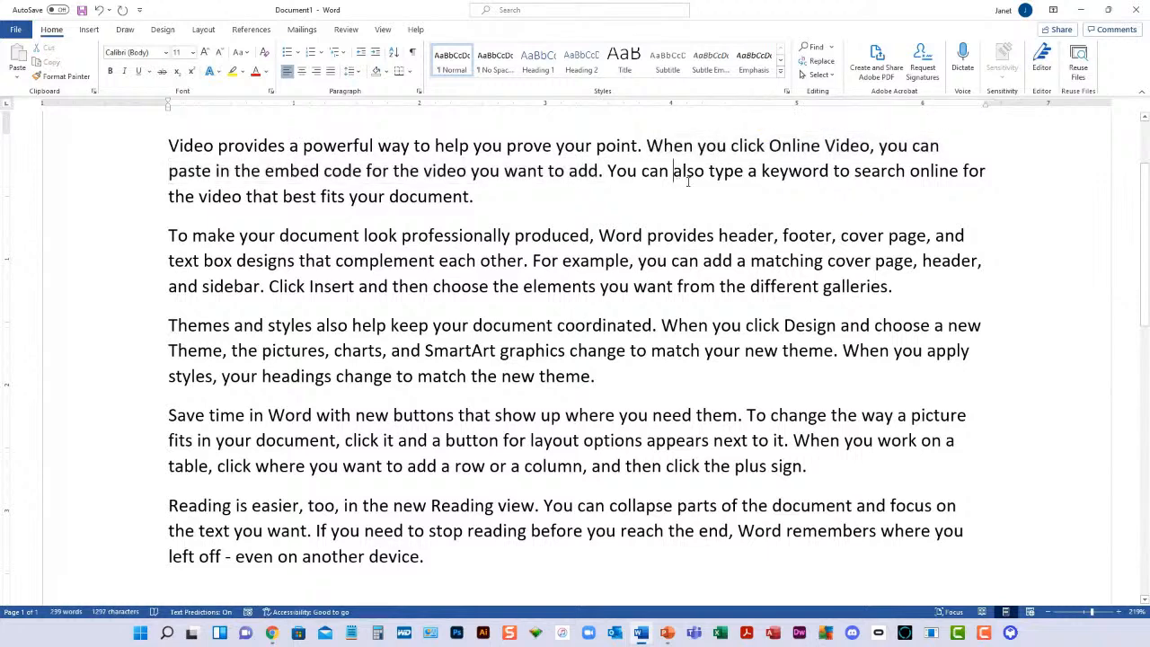
Select the first paragraph's second line, clear it, and select the full sentence "When you click Online Video…" before deselecting
left_click(101, 177)
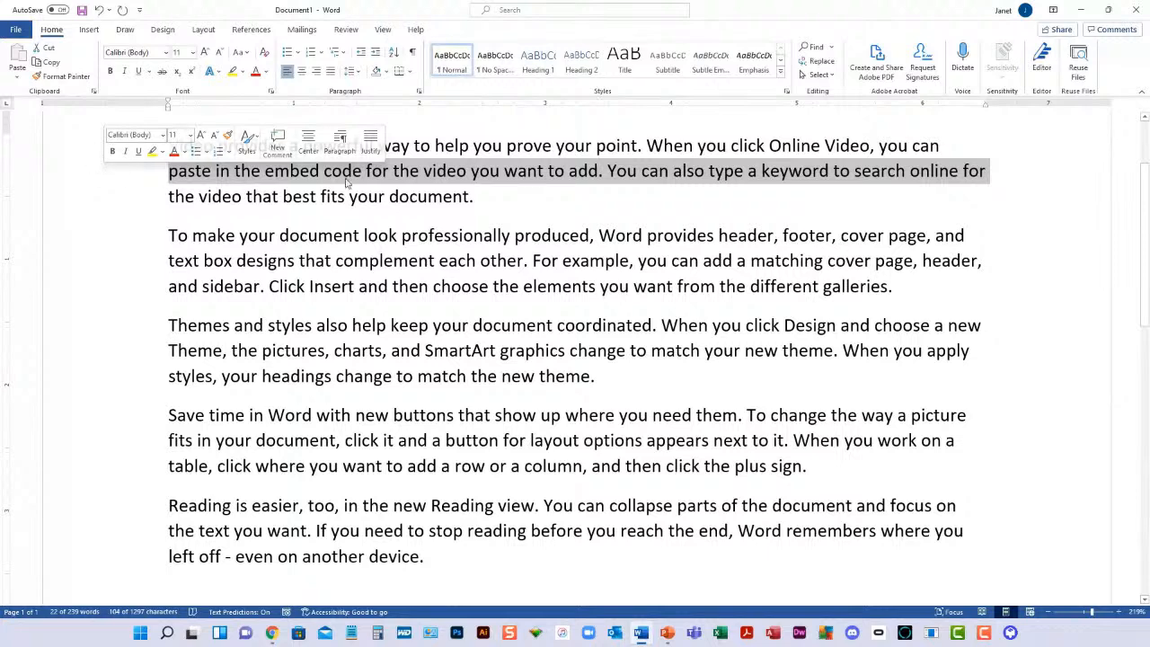
left_click(410, 194)
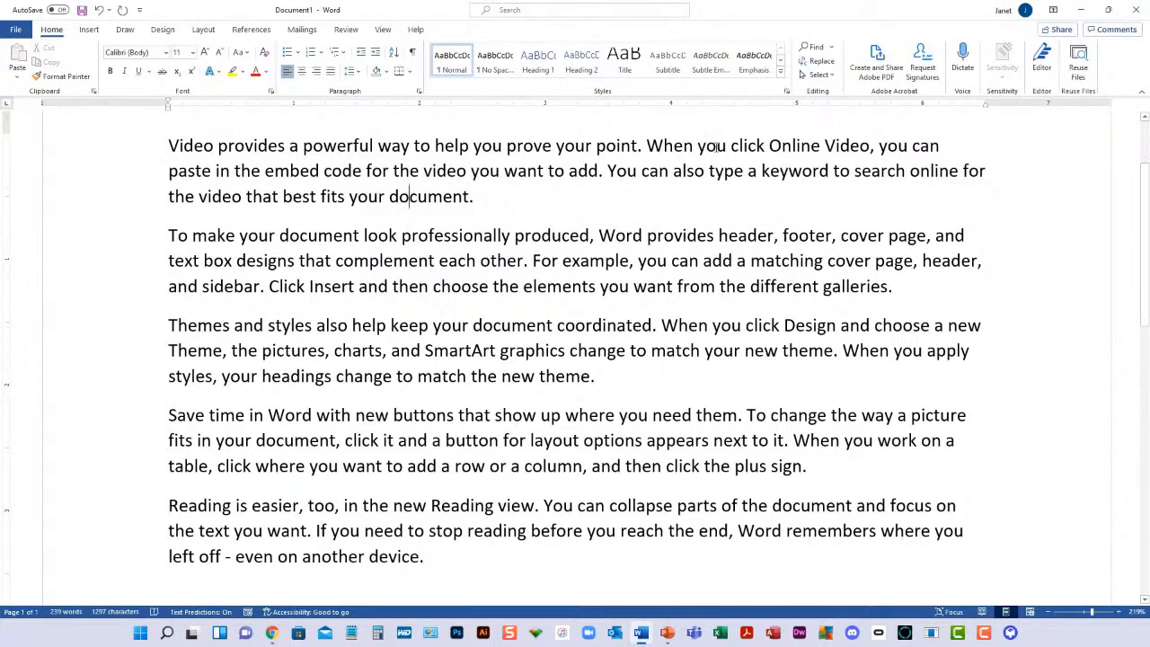
left_click(716, 148, "ctrl")
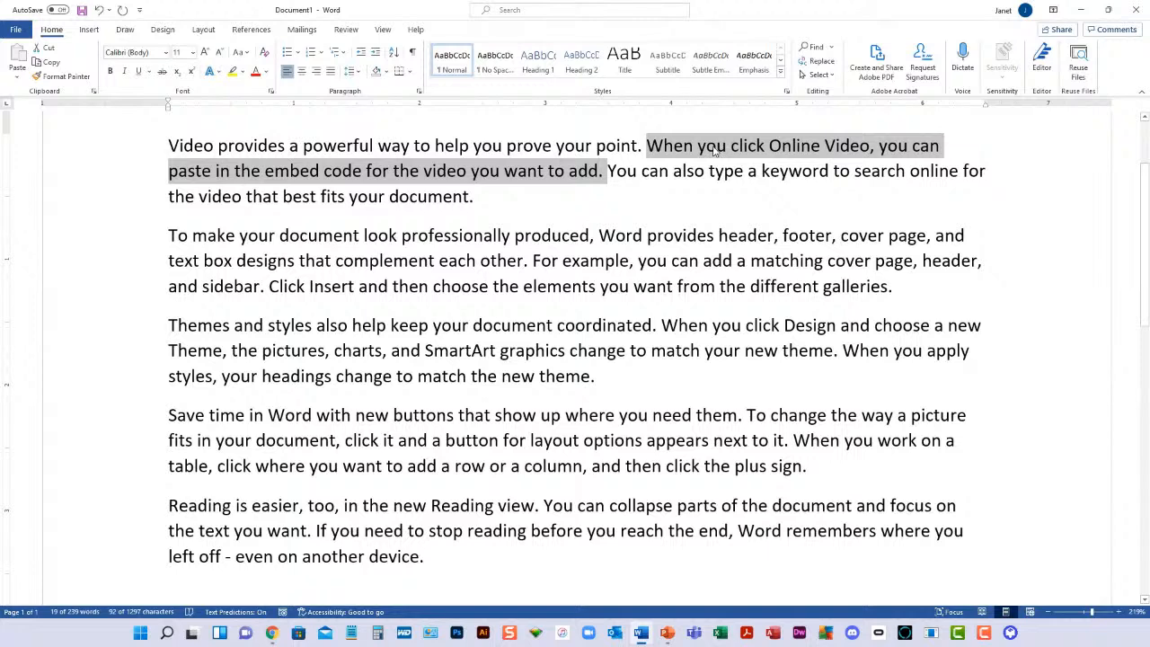
left_click(427, 196)
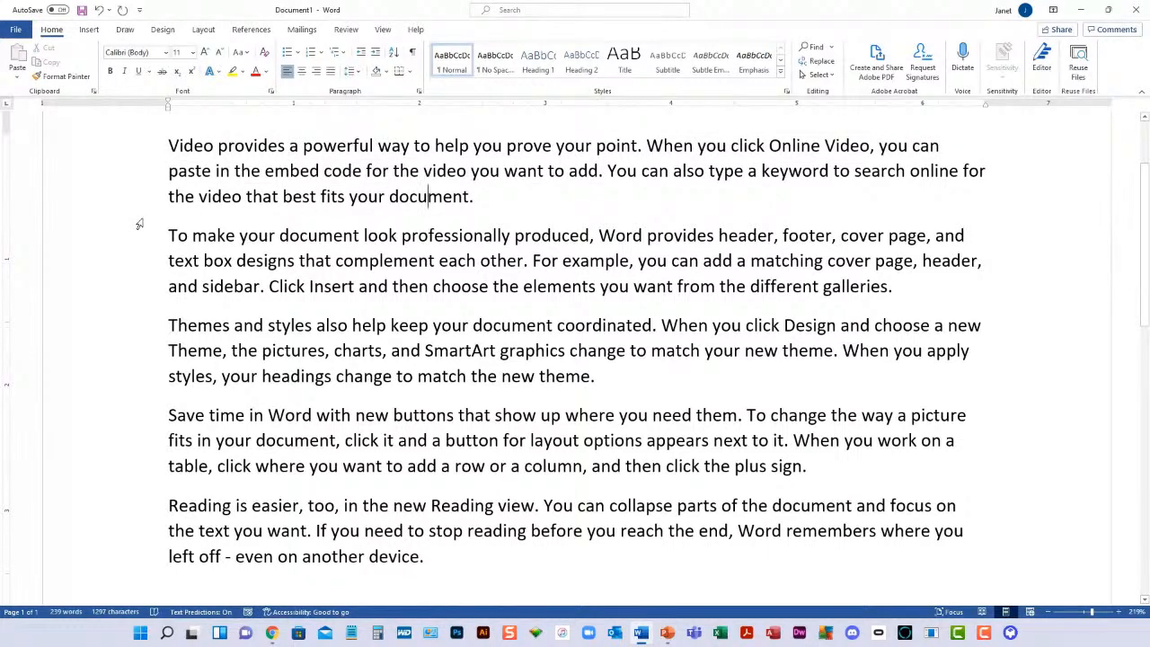
Move the cursor to the document's start, step three paragraphs down, and return to the beginning paragraph by paragraph
key("ctrl+Home")
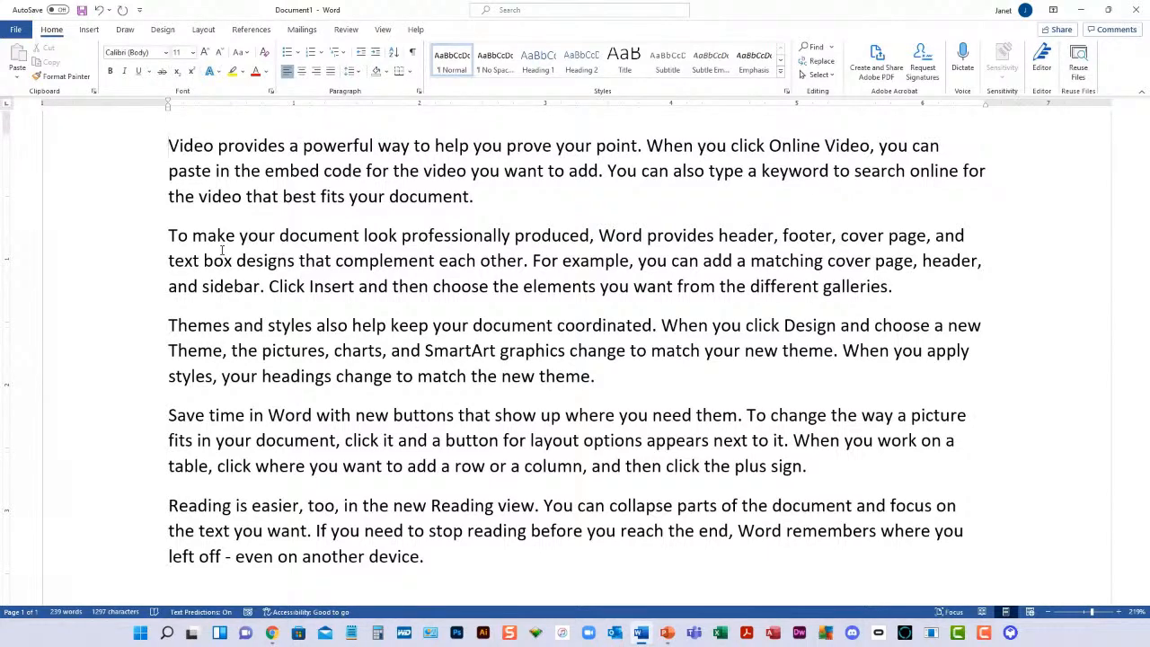
key("ctrl+Down")
key("ctrl+Down")
key("ctrl+Down")
key("ctrl+Up")
key("ctrl+Up")
key("ctrl+Up")
key("ctrl+Up")
Extend the selection one paragraph at a time from the document's start through the fourth paragraph
key("ctrl+shift+Down")
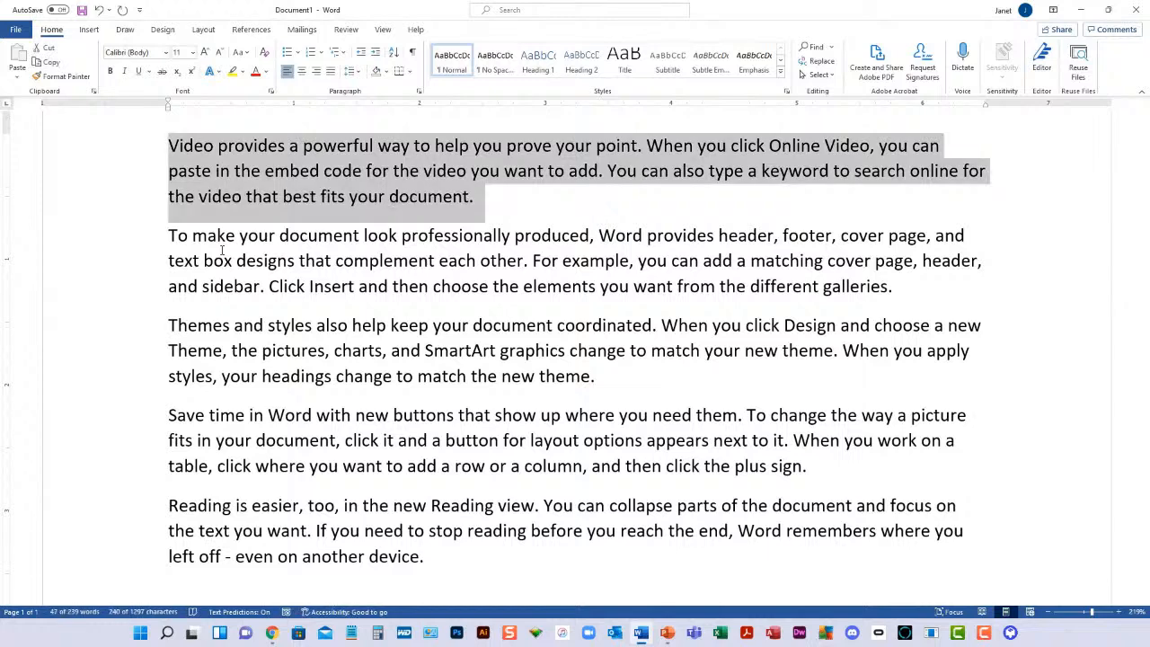
key("ctrl+shift+Down")
key("ctrl+shift+Down")
key("ctrl+shift+Down")
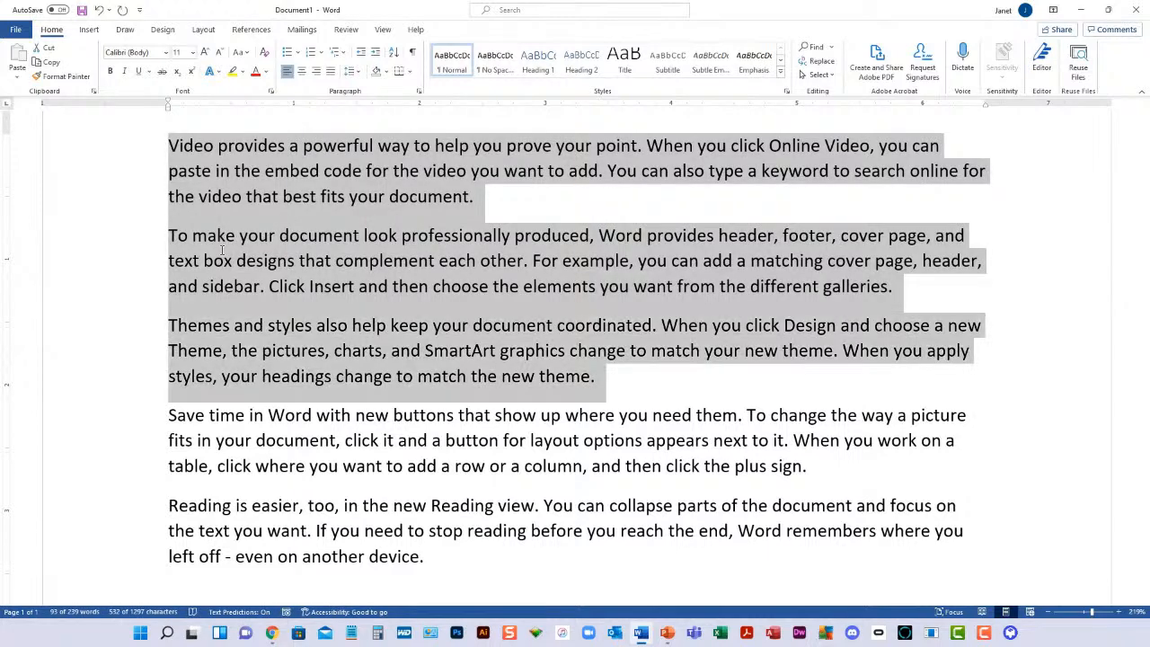
Shrink the selection one paragraph at a time to only the first paragraph, and clear it
key("ctrl+shift+Up")
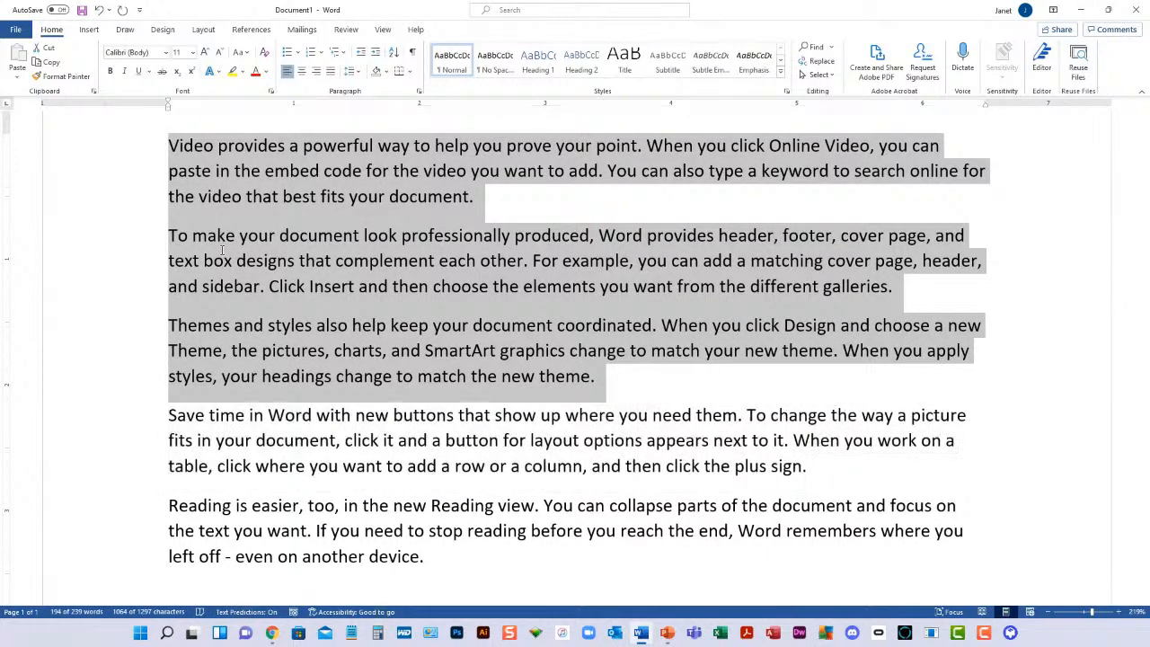
key("ctrl+shift+Up")
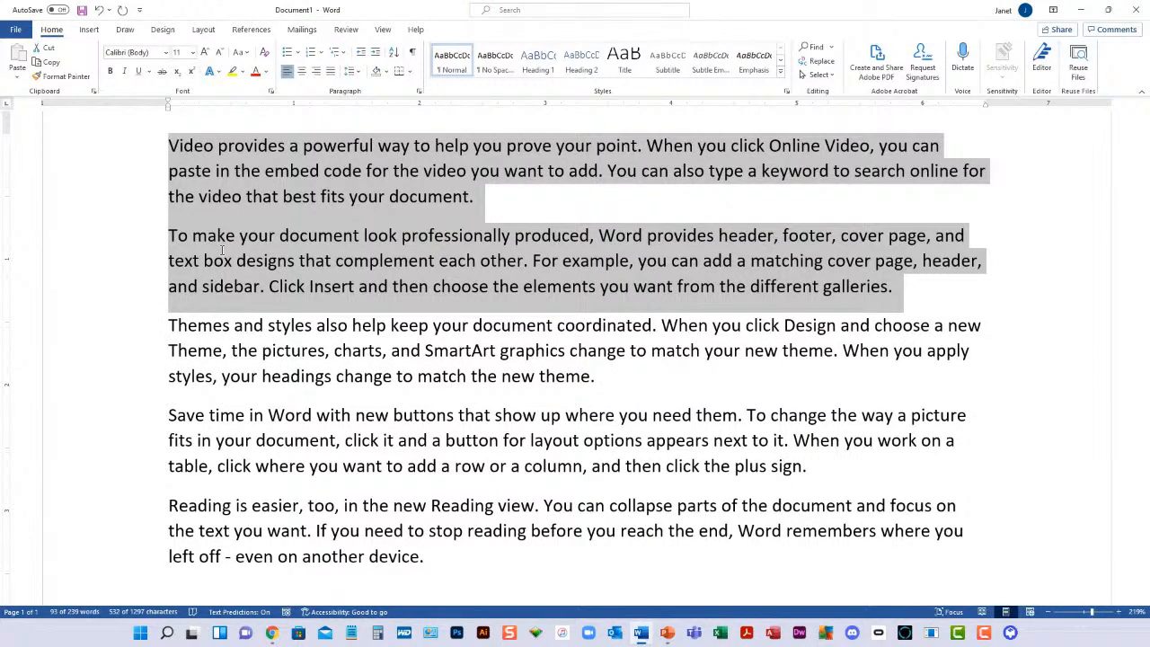
key("ctrl+shift+Up")
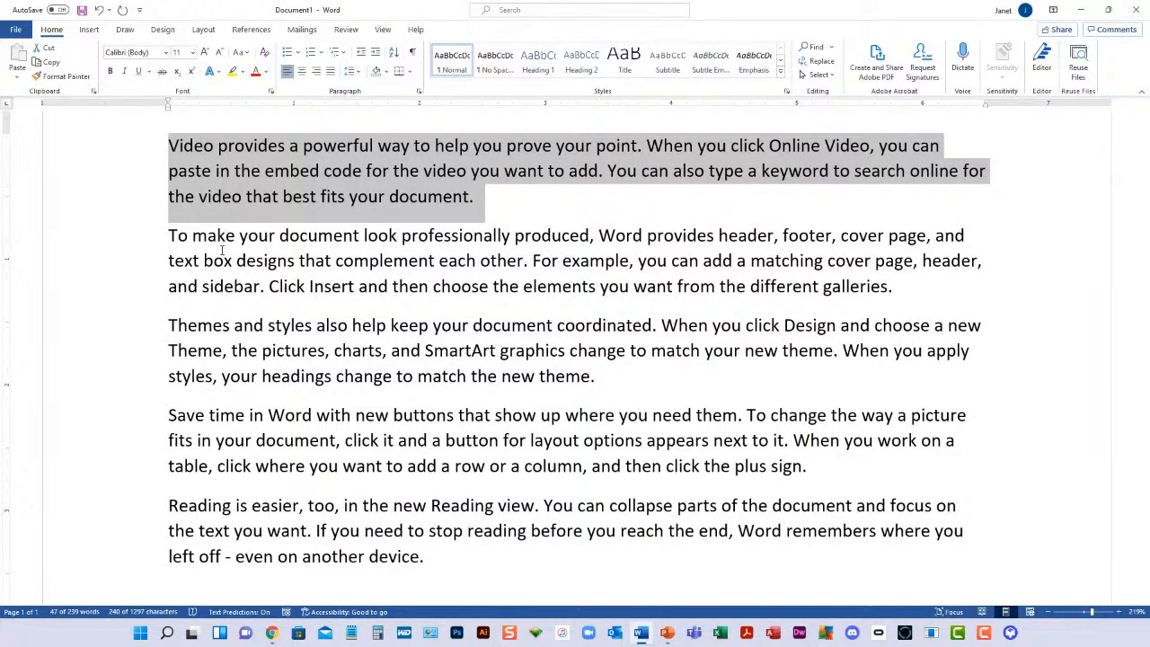
left_click(360, 286)
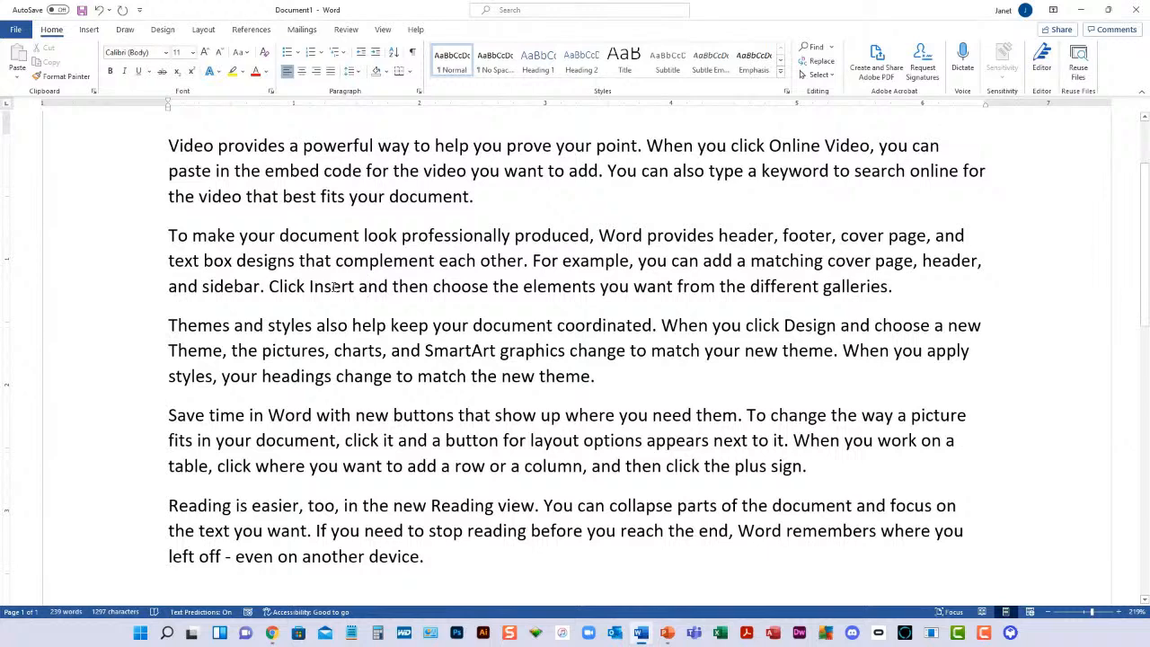
Select the word "code" in the first paragraph's second line and clear the selection
double_click(311, 170)
left_click(311, 173)
triple_click(335, 175)
double_click(334, 172)
left_click(334, 172)
double_click(335, 172)
left_click(334, 173)
double_click(335, 175)
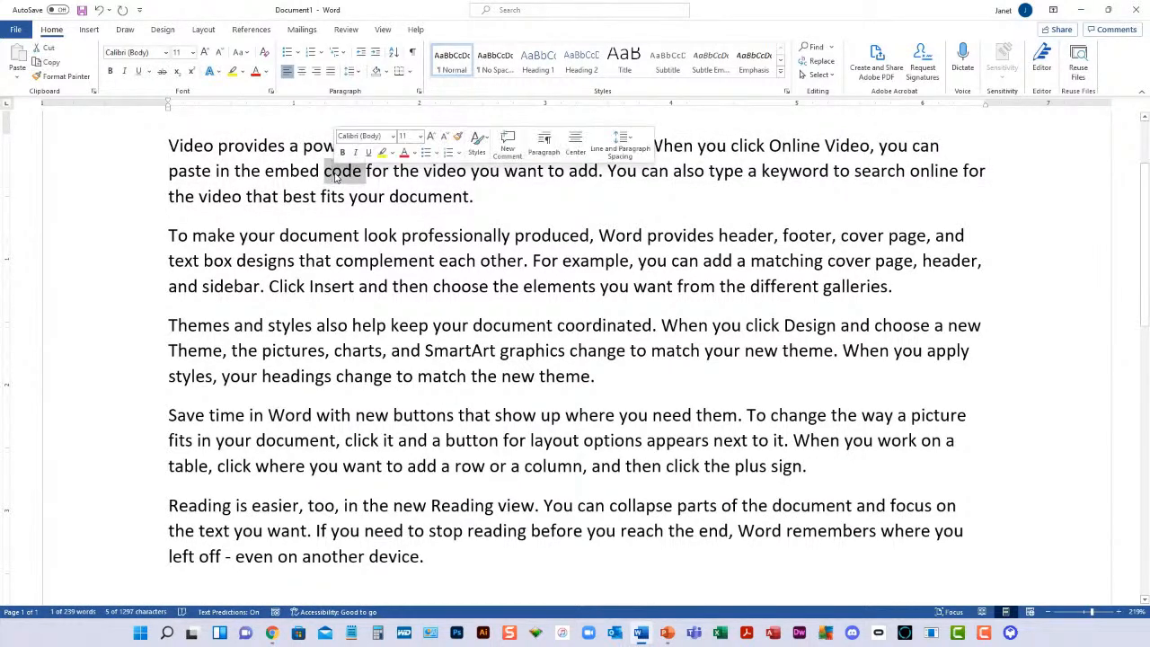
left_click(334, 175)
triple_click(335, 175)
left_click(334, 175)
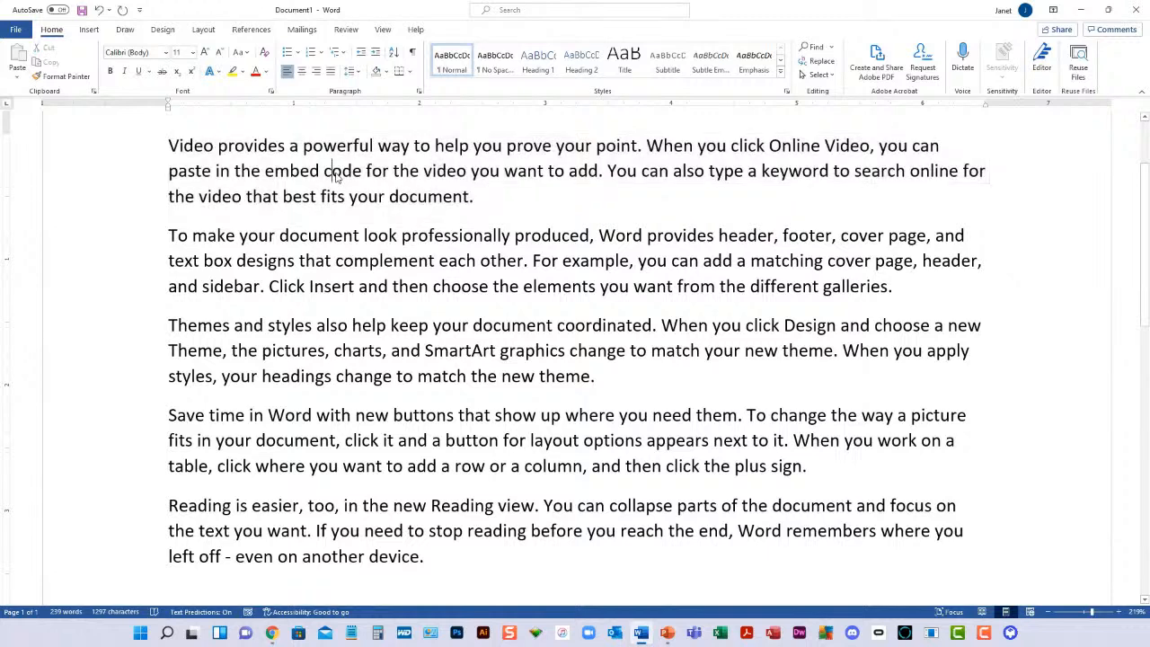
Select the whole first paragraph and replace that selection with only its second line
double_click(323, 173)
left_click(323, 172)
triple_click(274, 171)
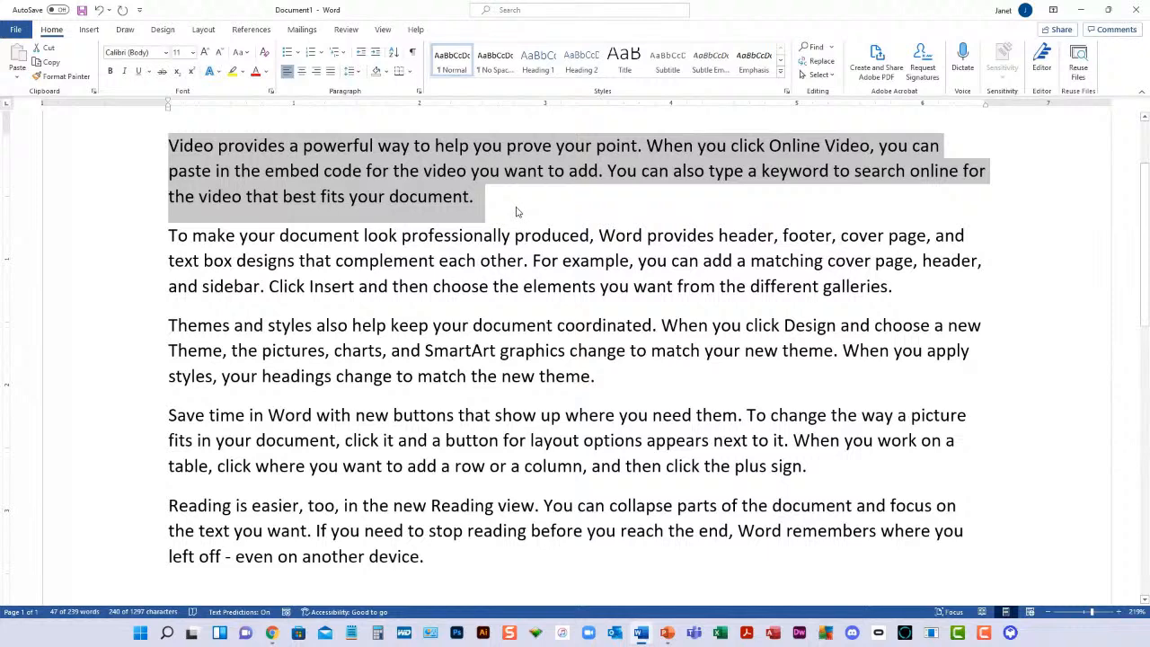
left_click(100, 165)
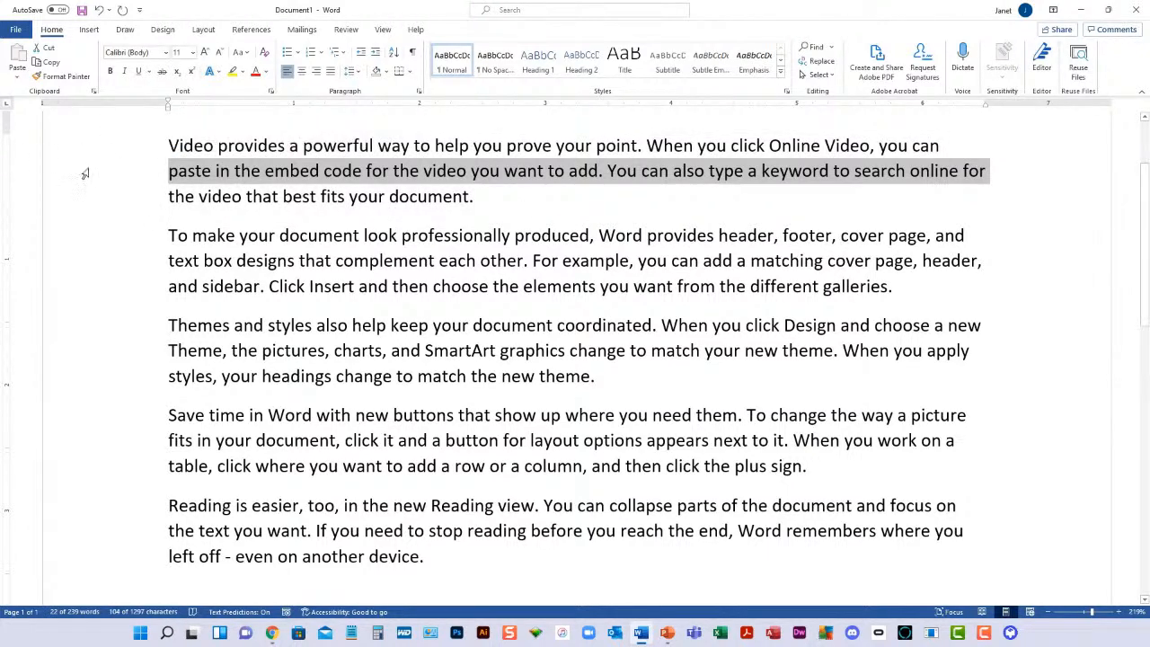
Select the first, third and fifth paragraphs together as one non-adjacent selection
double_click(112, 166)
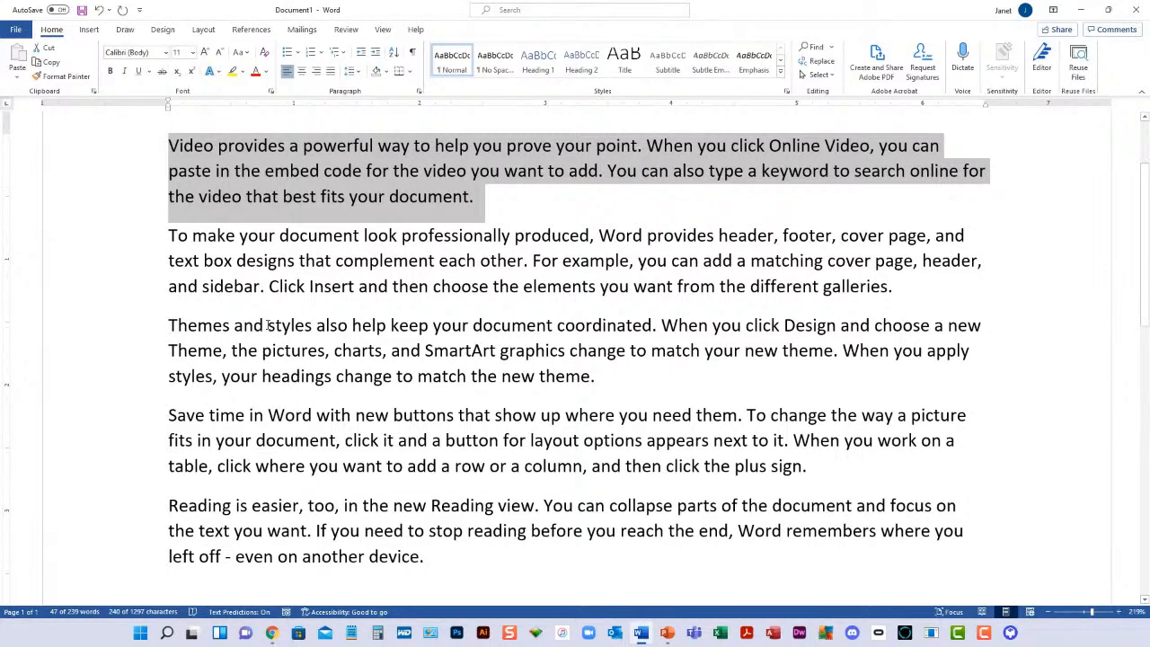
left_click(105, 350, "ctrl")
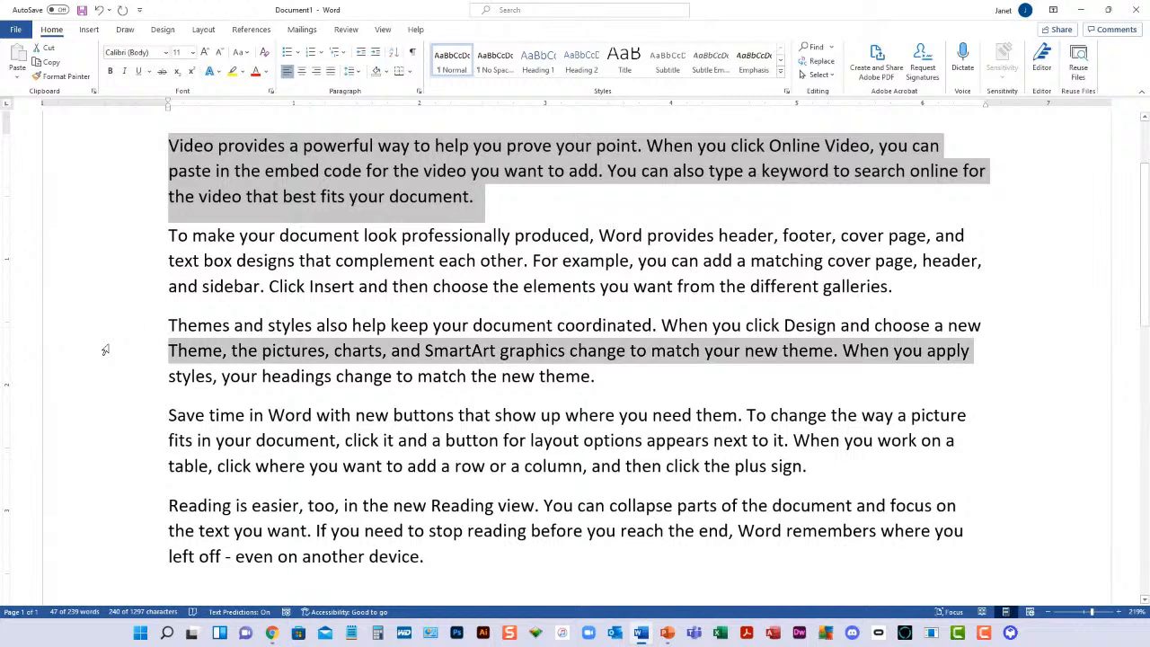
triple_click(184, 343, "ctrl")
double_click(184, 344, "ctrl")
triple_click(184, 343, "ctrl")
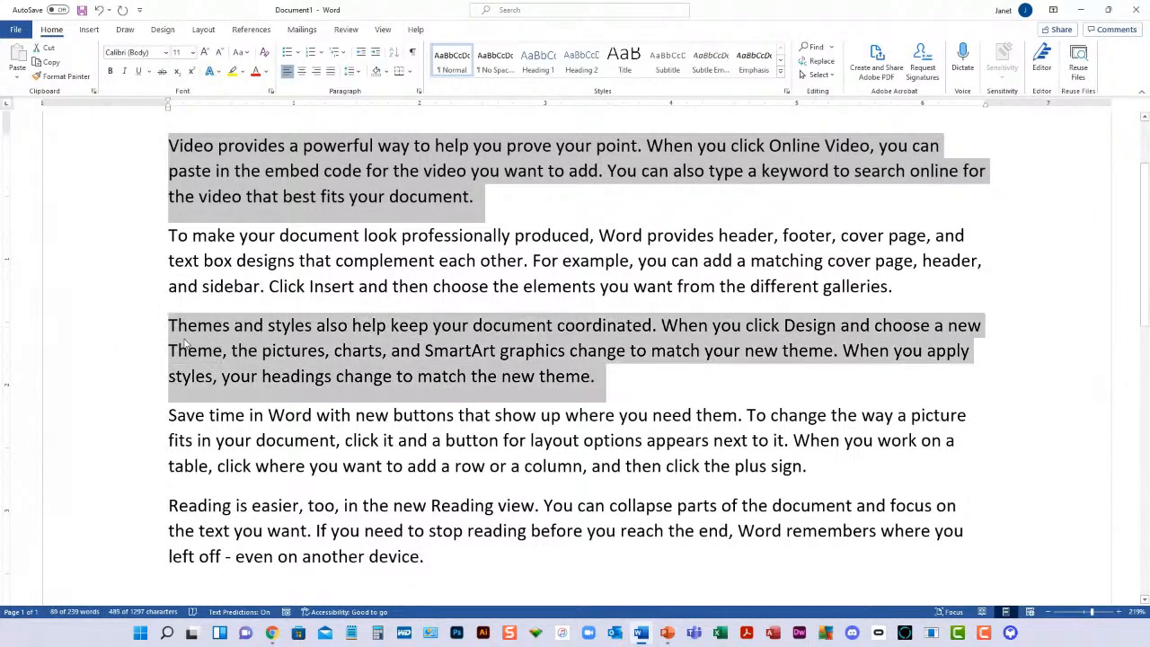
triple_click(219, 508, "ctrl")
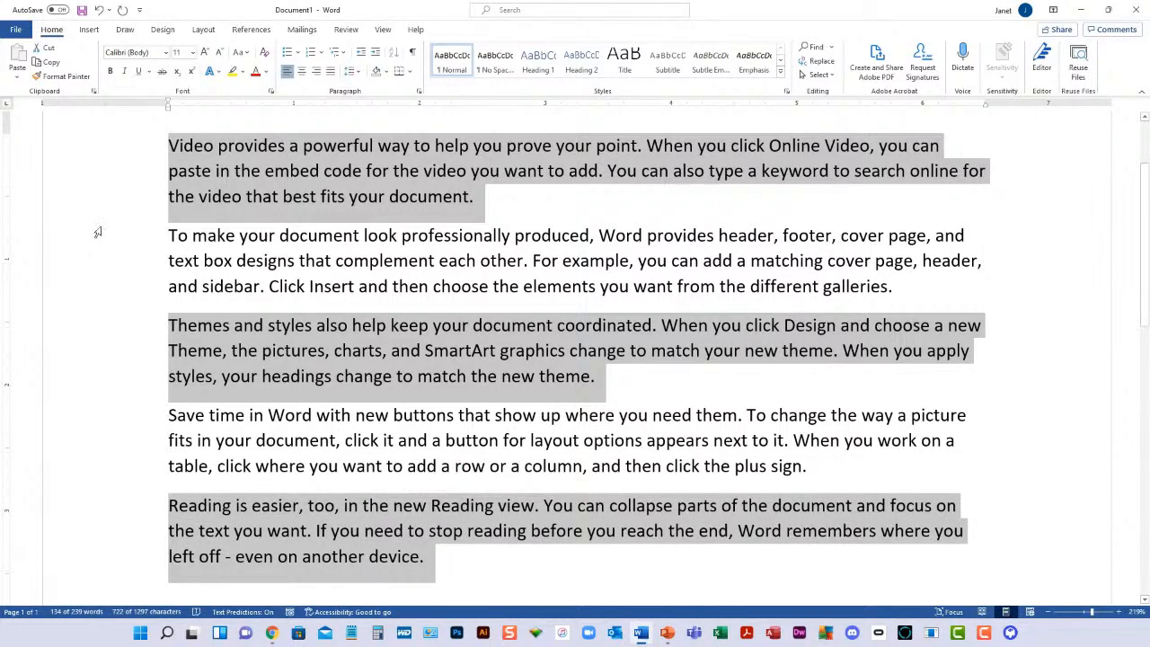
Clear the selection and insert the line "Title One" as its own paragraph above the first paragraph
left_click(244, 285)
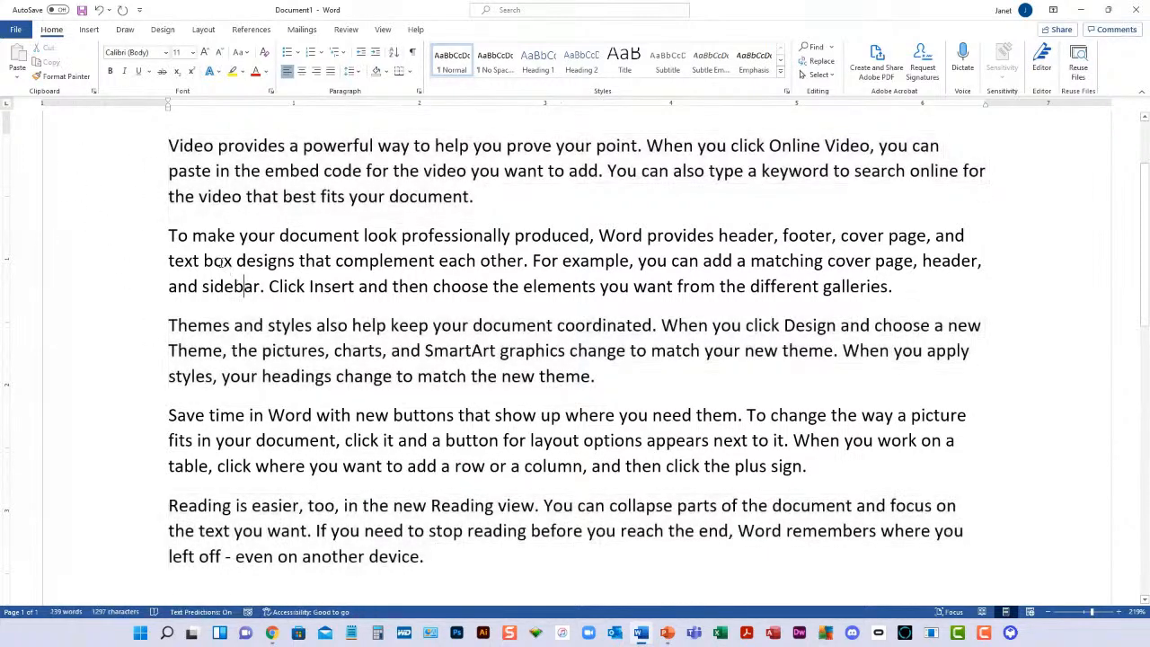
left_click(170, 146)
key("Return")
key("Up")
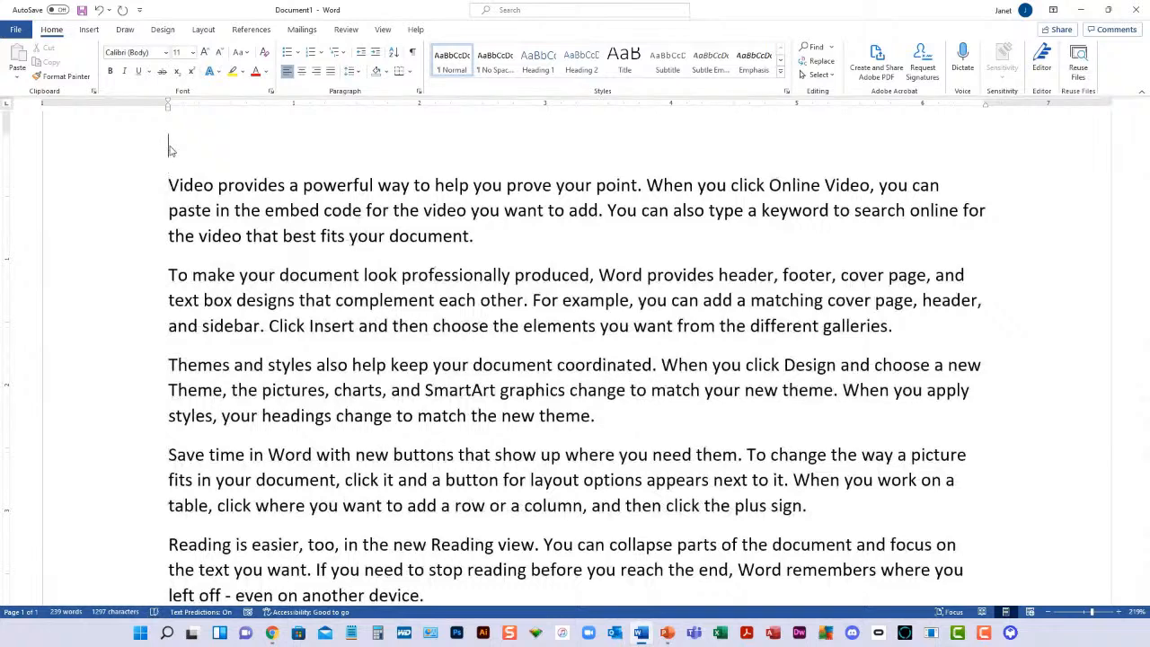
type("Title One")
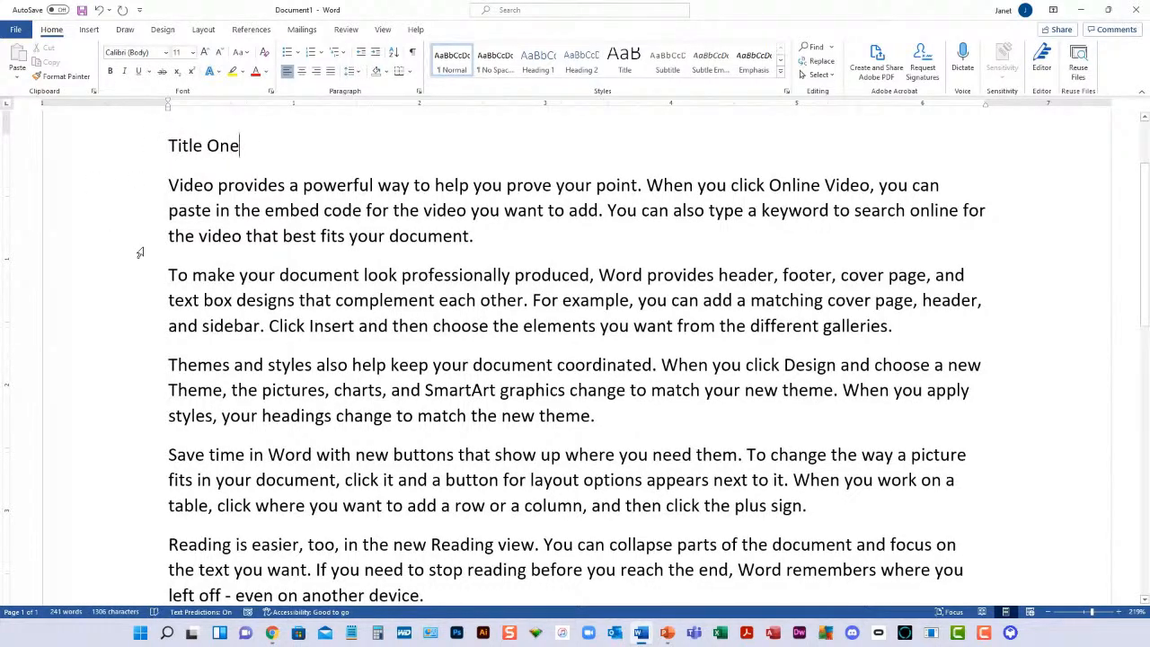
Insert the line "Title Two" as its own paragraph above the paragraph starting "To make your document"
left_click(169, 275)
key("Return")
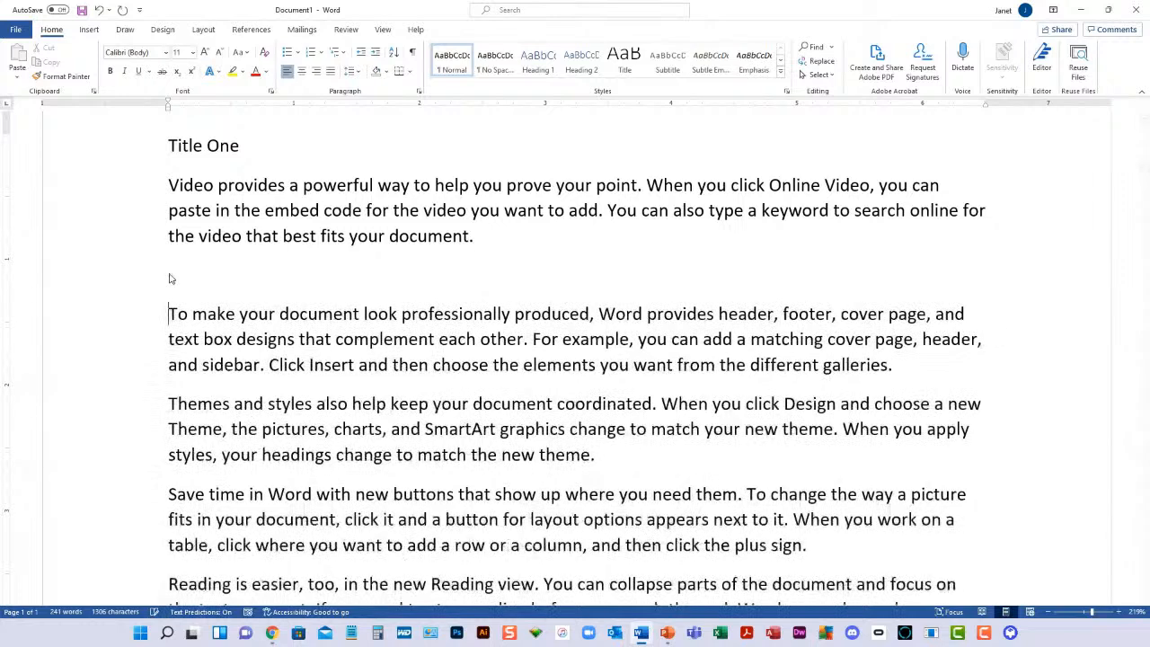
type("Title Two")
key("Return")
key("BackSpace")
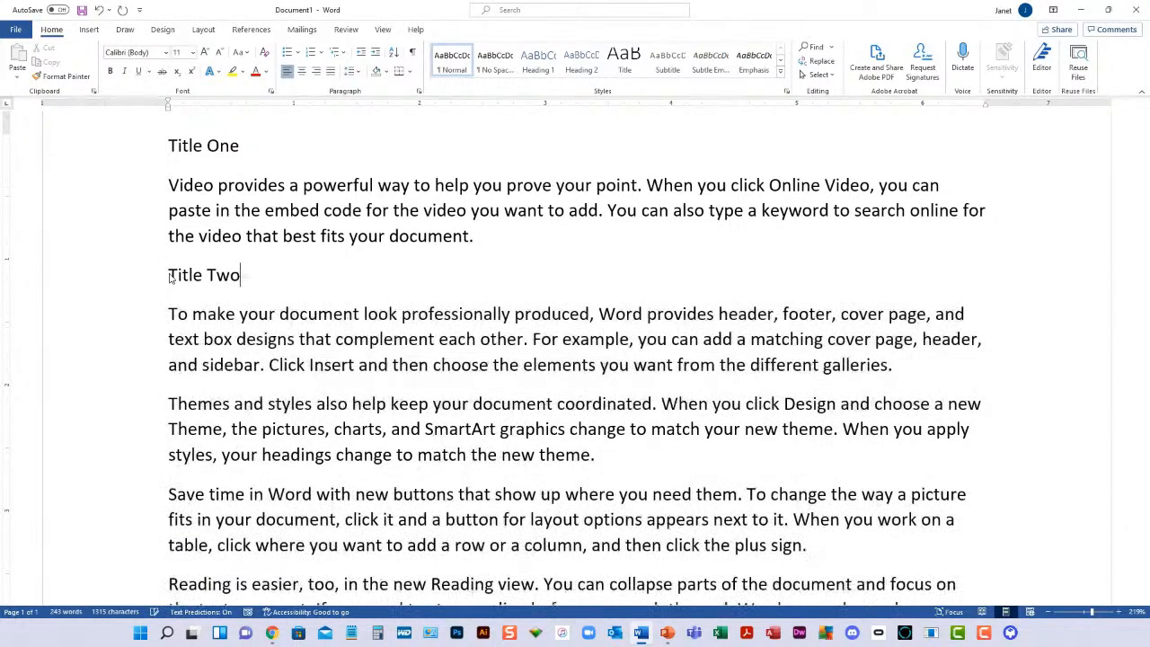
Insert the line "Title Three" as its own paragraph above the paragraph starting "Themes and styles"
left_click(168, 403)
key("Return")
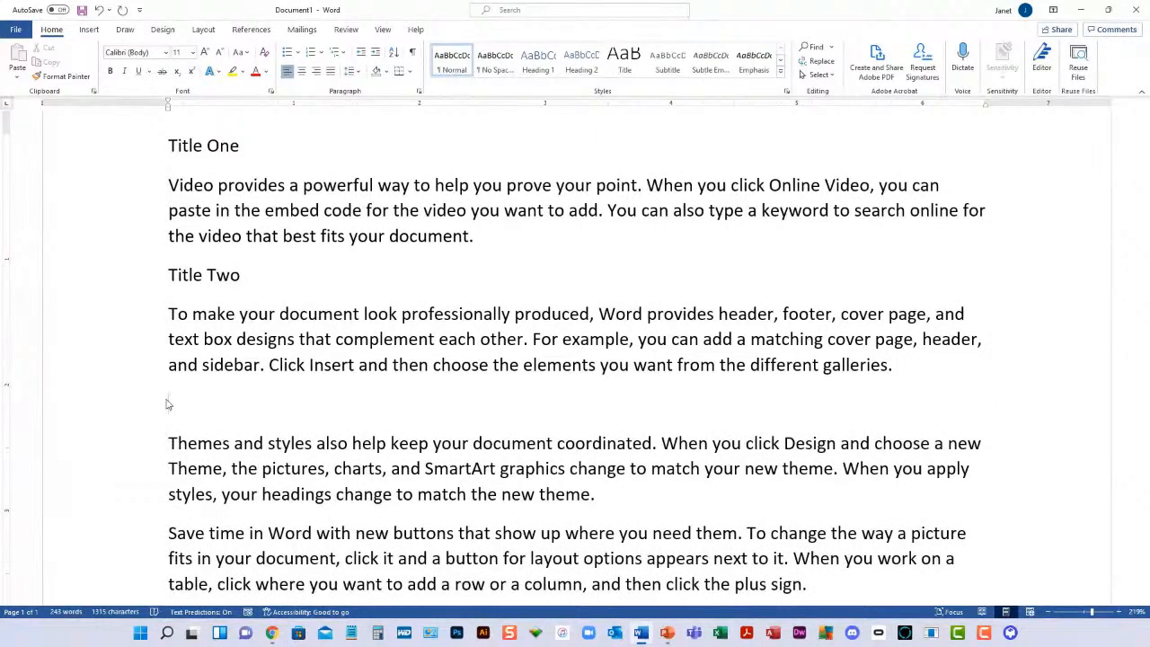
type("Title Three")
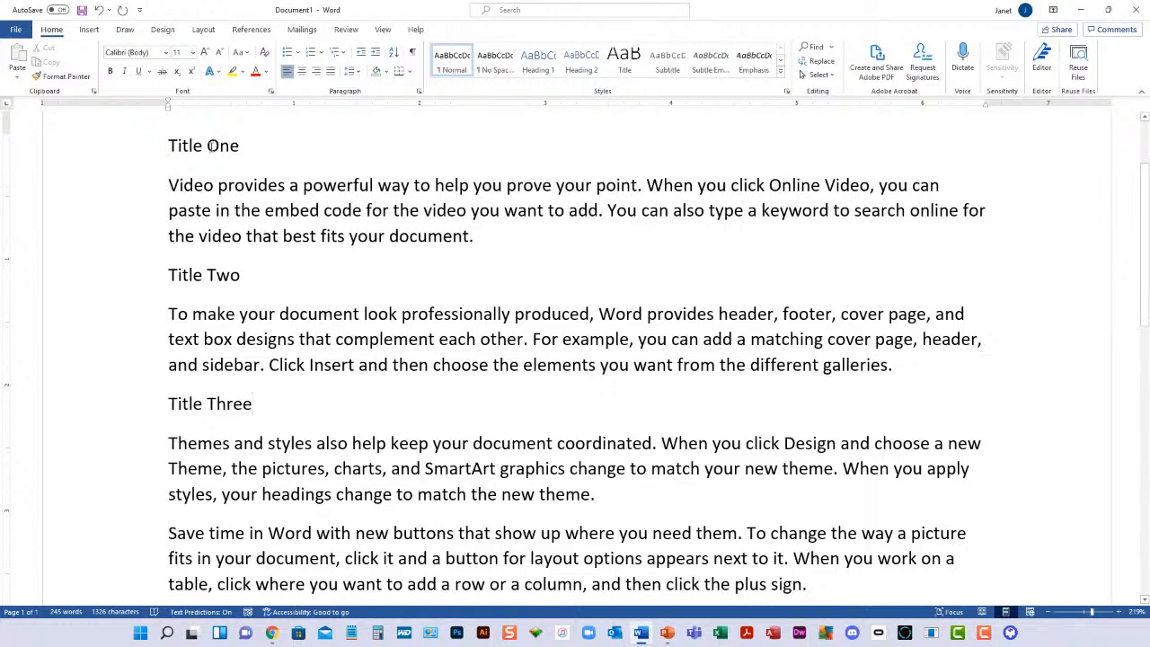
Apply the Heading 1 style to the lines "Title One", "Title Two" and "Title Three"
triple_click(176, 147)
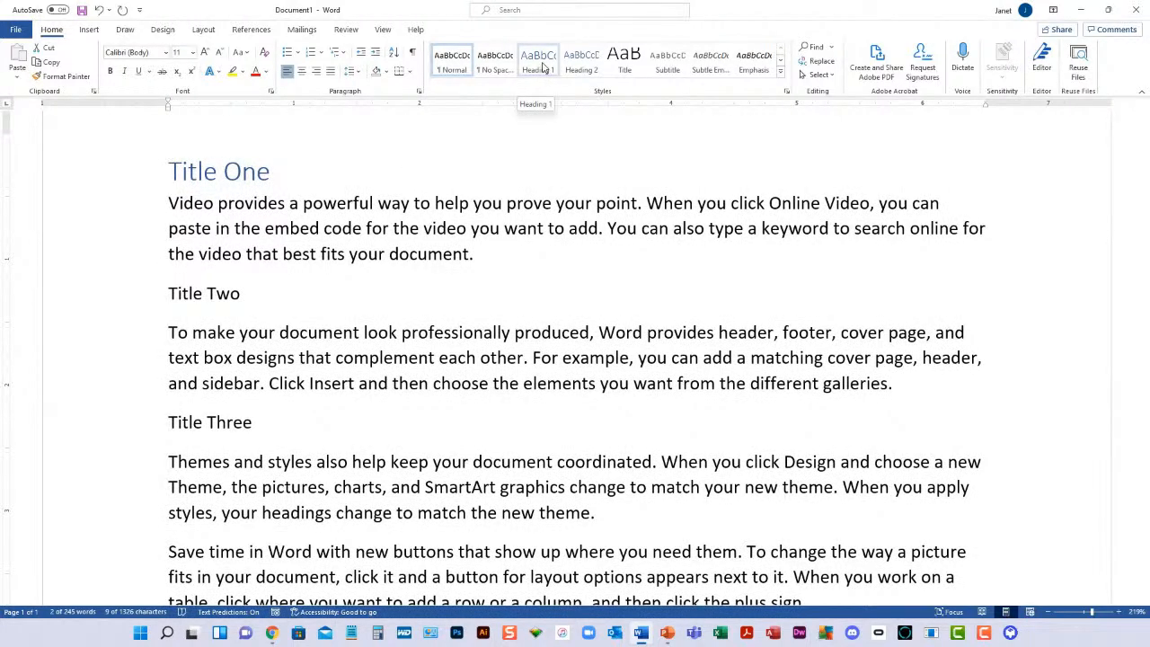
left_click(542, 64)
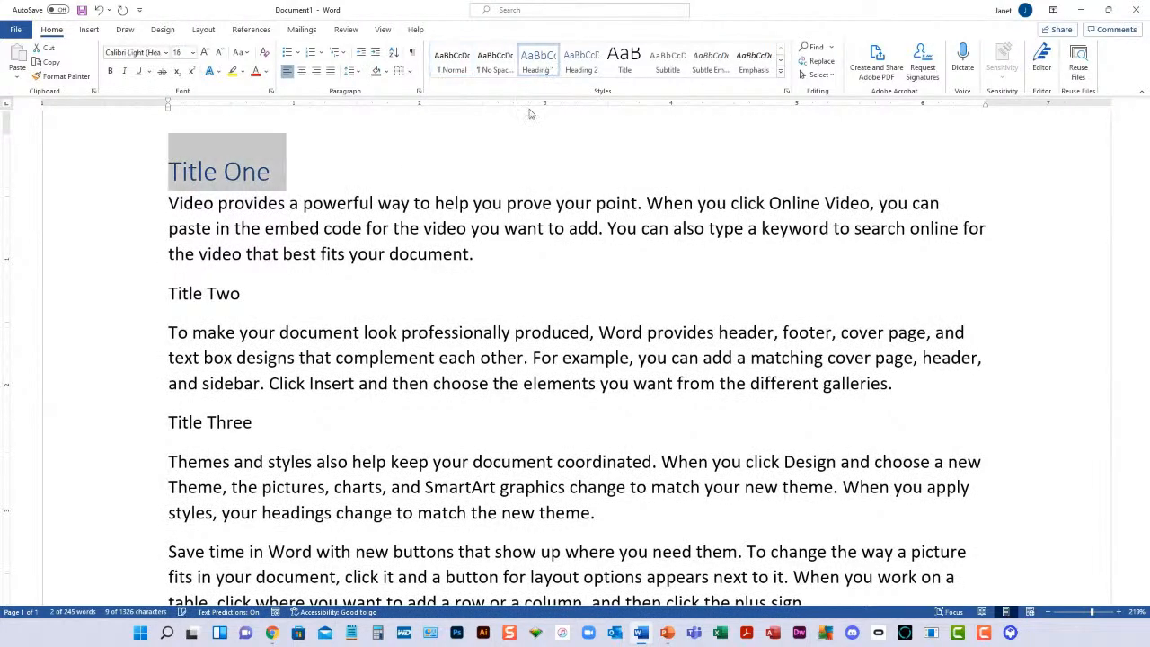
left_click(146, 299)
left_click(548, 60)
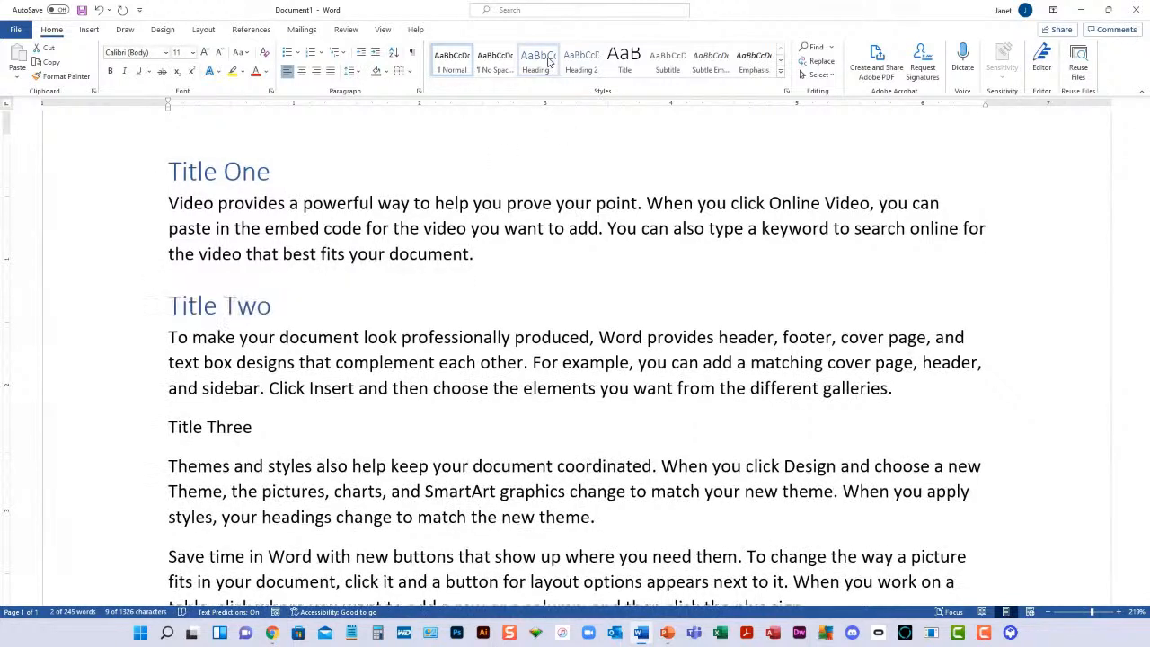
left_click(134, 427)
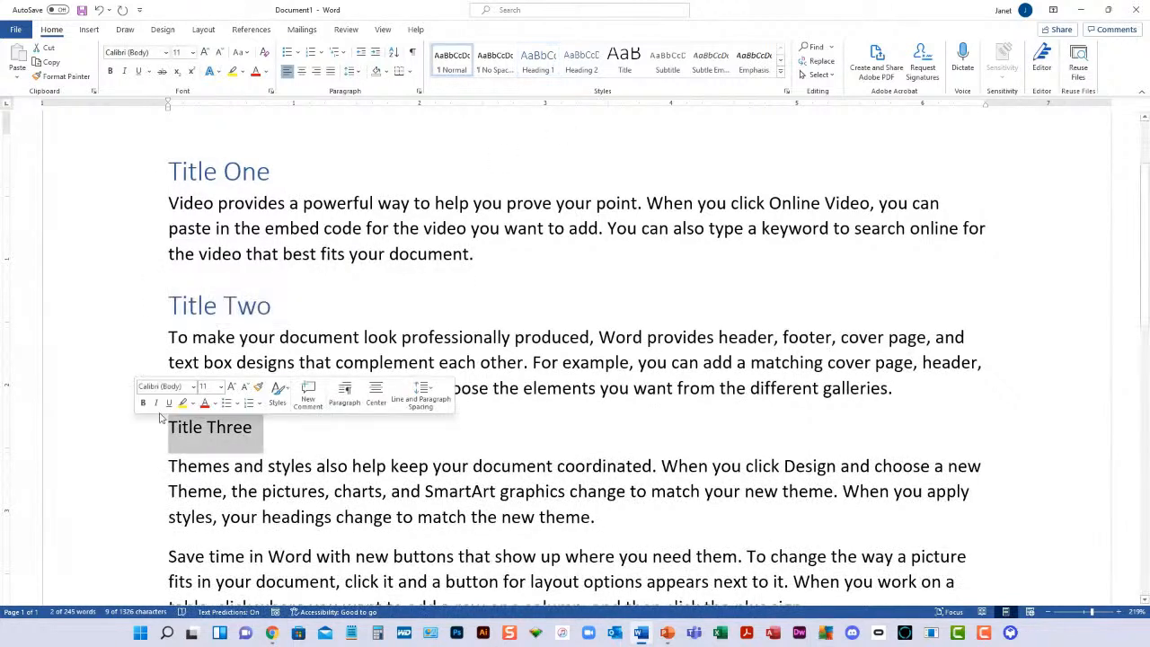
left_click(540, 61)
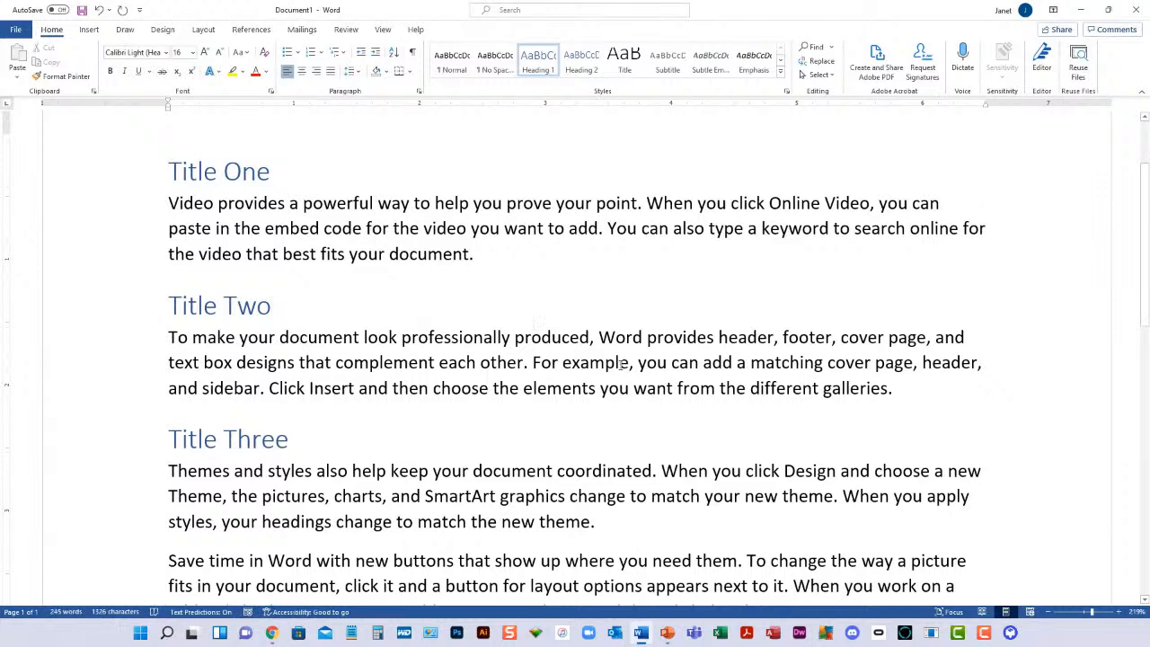
Select all text formatted like the "Title One" heading in one go, and clear the selection
left_click(225, 171)
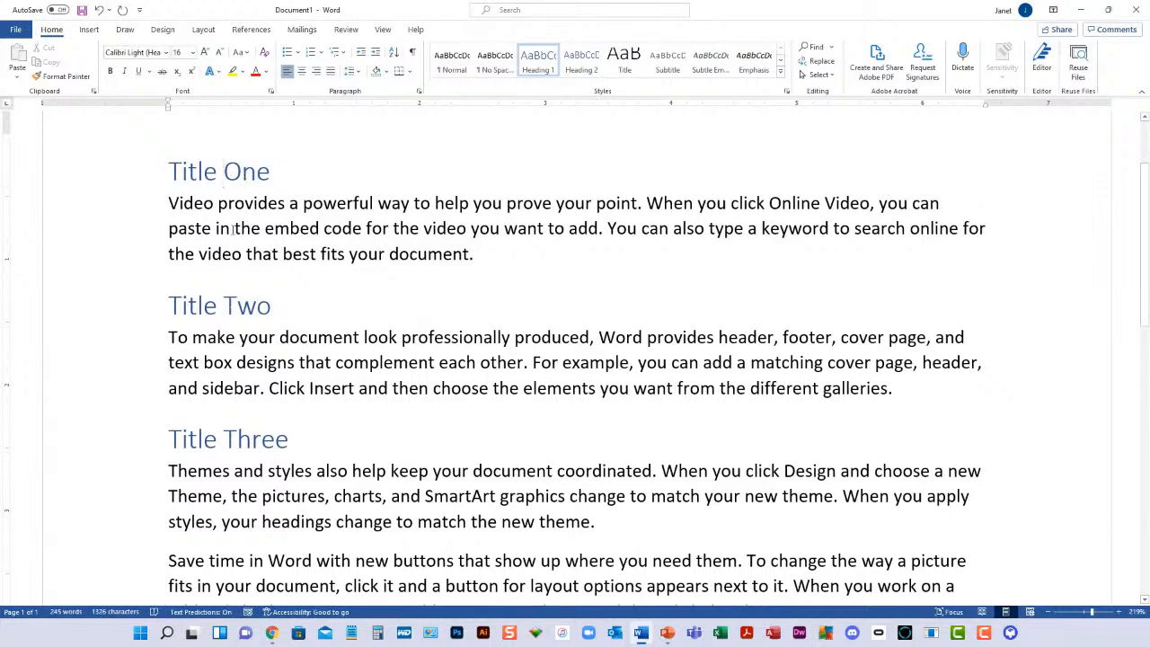
left_click(834, 81)
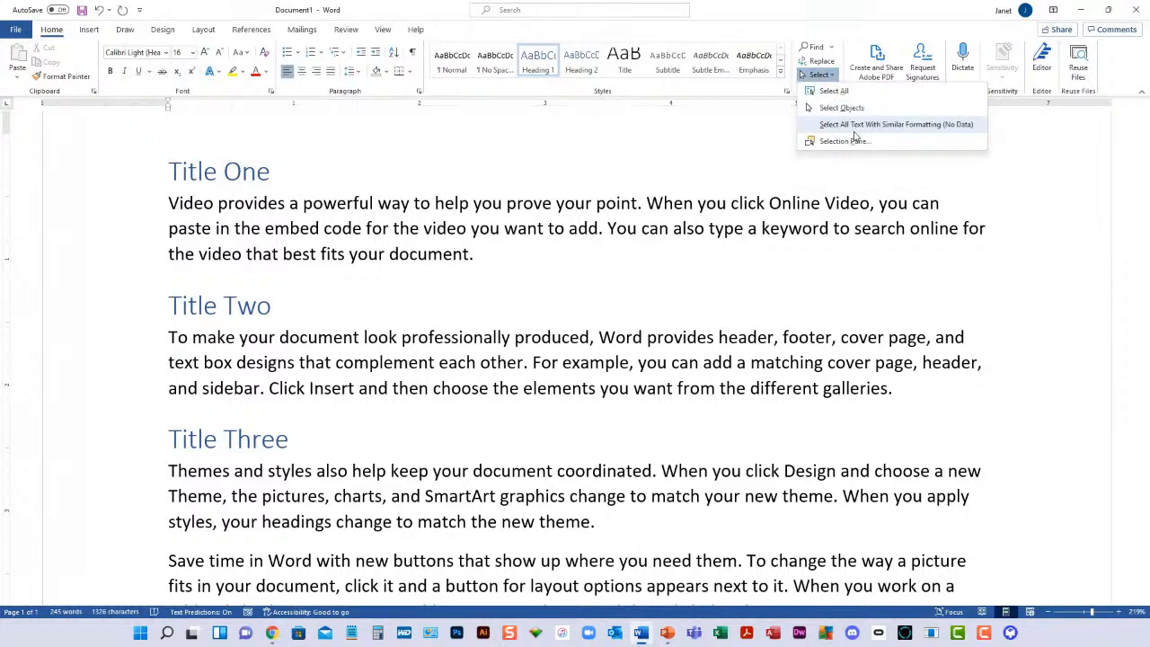
left_click(927, 131)
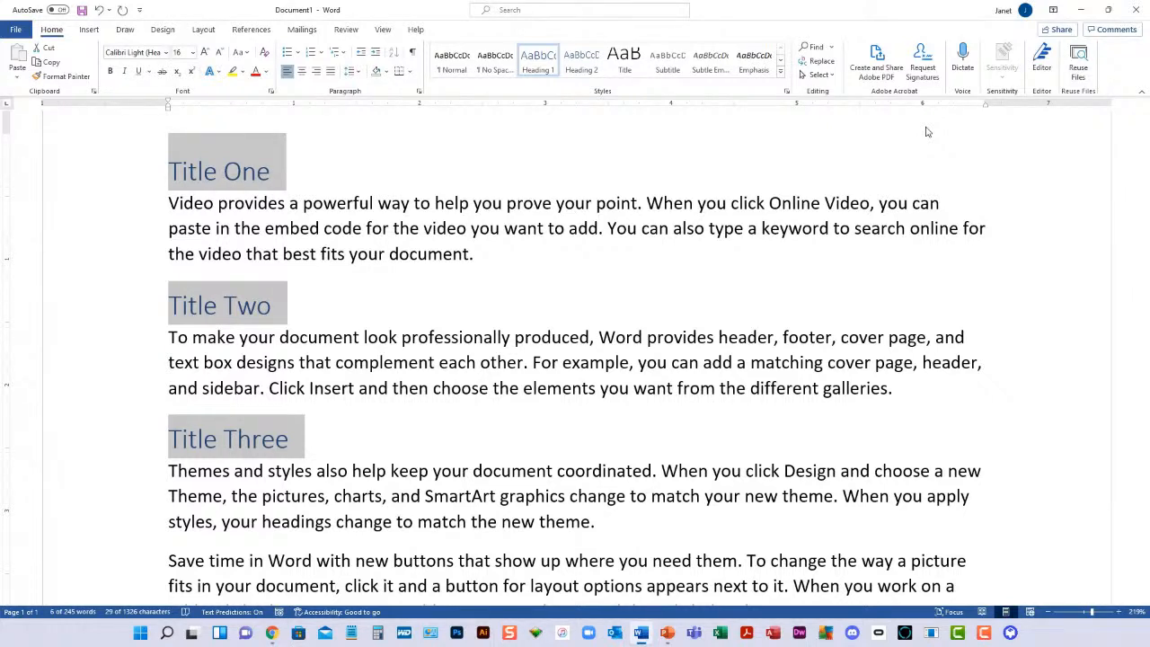
left_click(587, 229)
Make the words "powerful" and "Online" bold in the paragraph under Title One
double_click(344, 203)
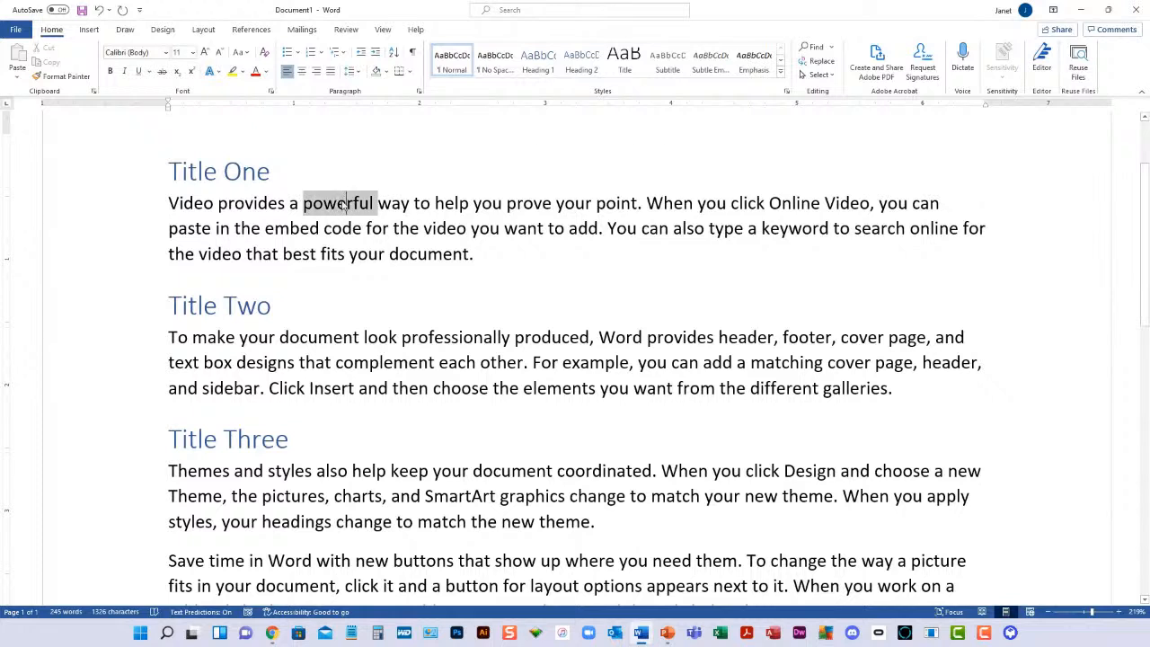
left_click(110, 71)
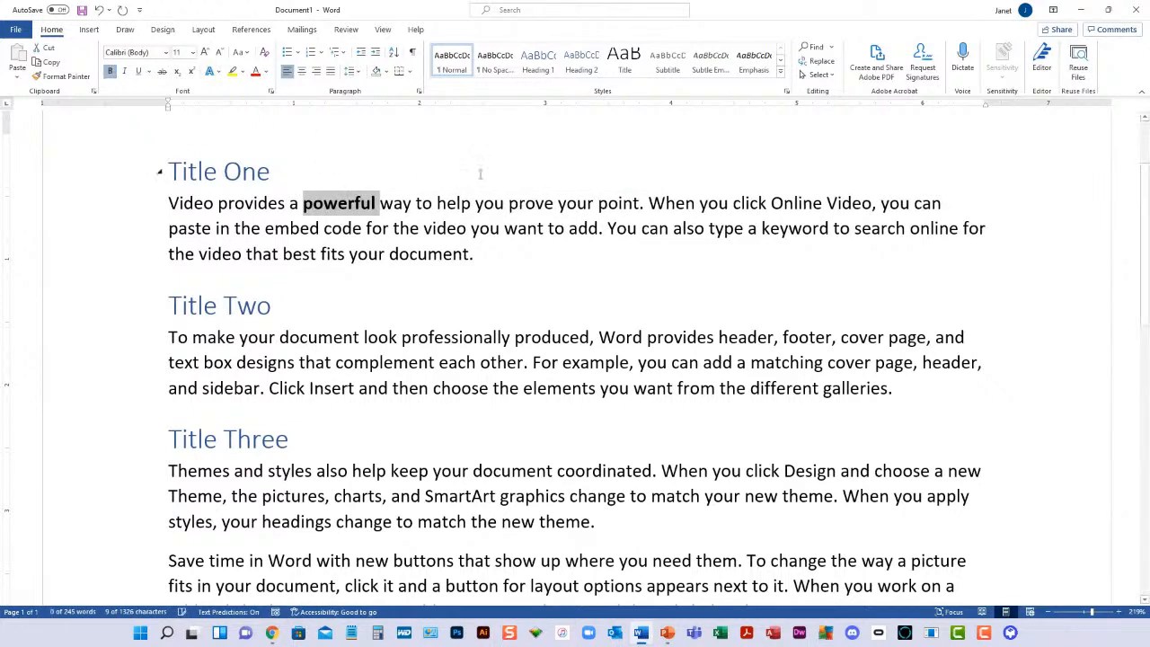
double_click(796, 202)
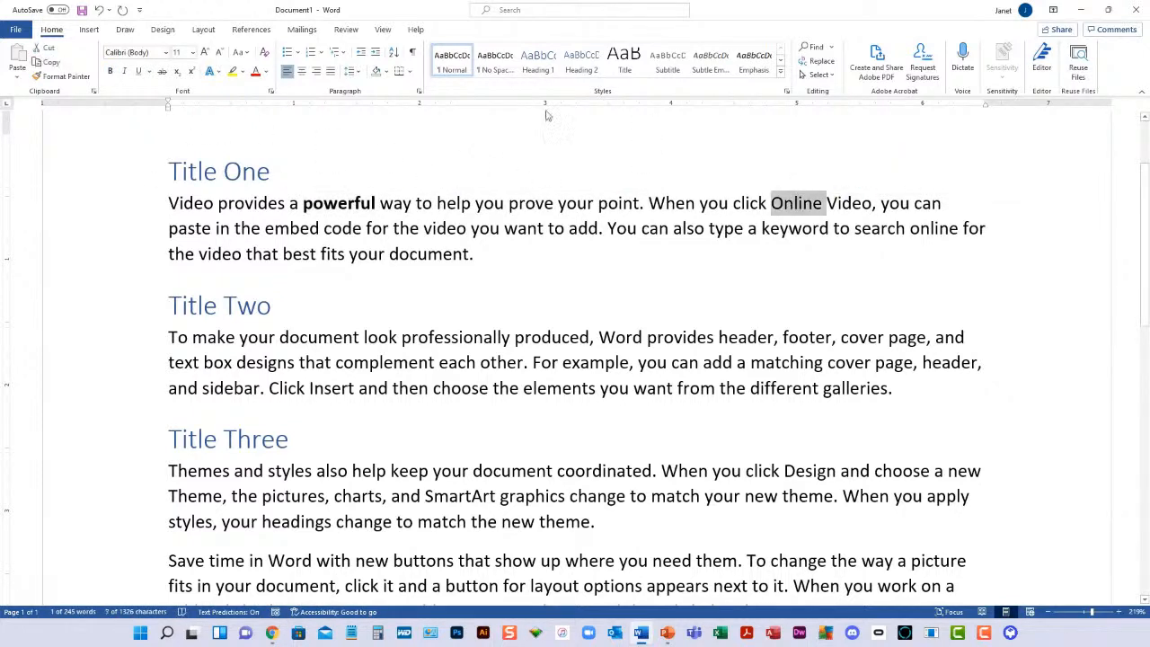
left_click(110, 71)
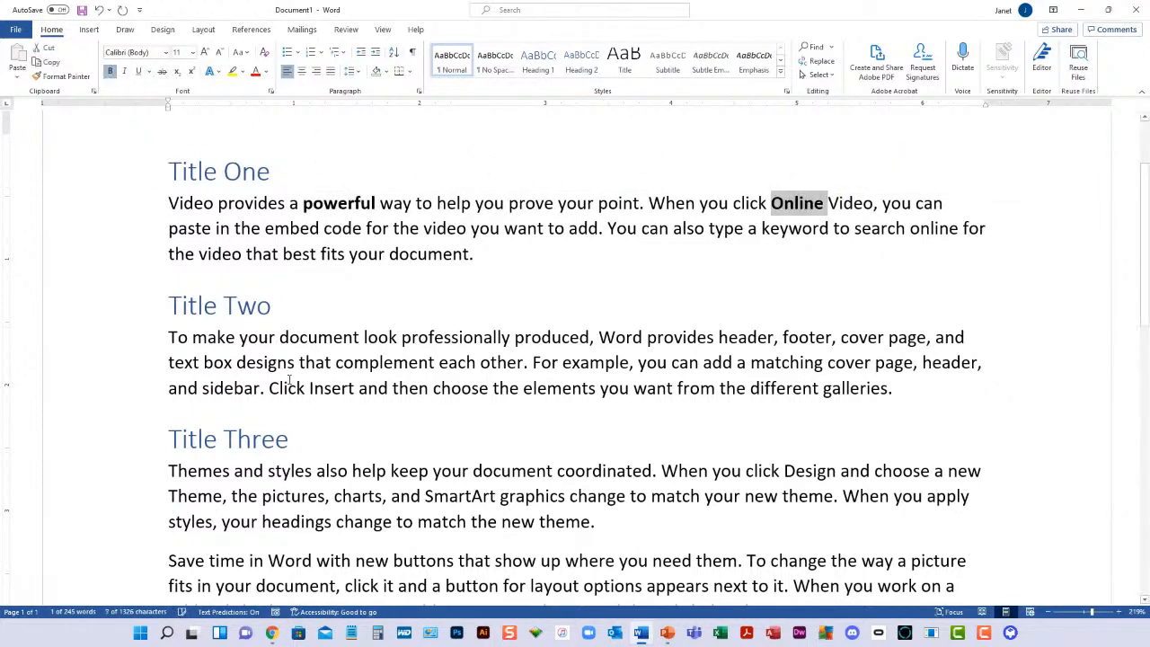
Make the words "document" and "provides" bold in the first line under Title Two
double_click(319, 337)
left_click(110, 71)
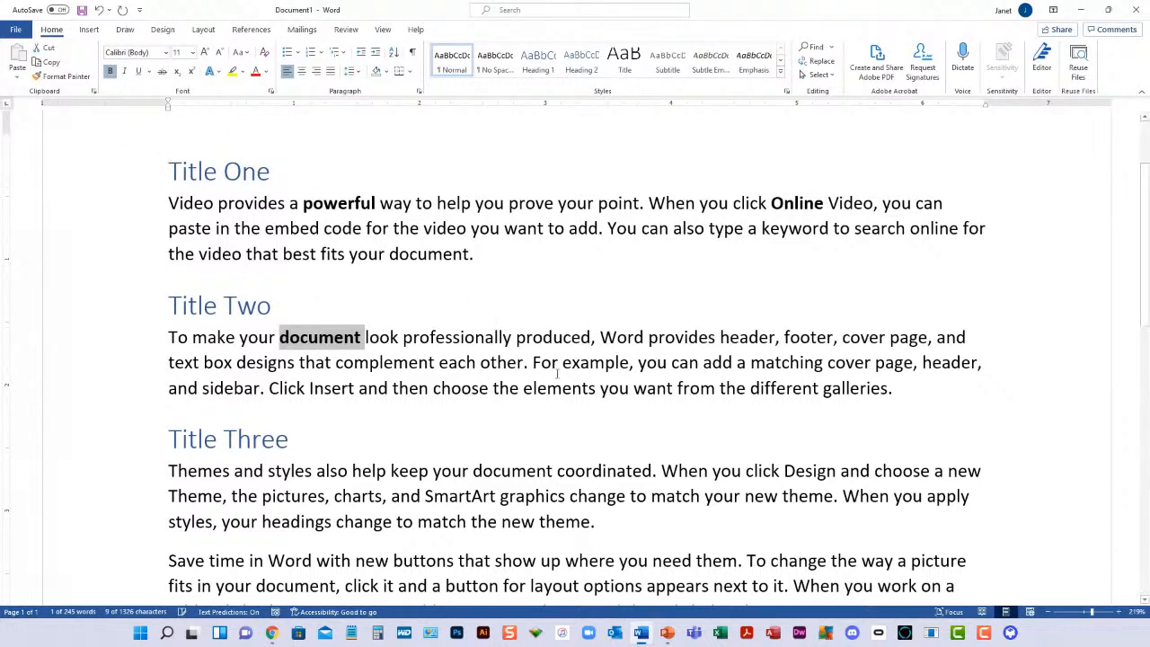
double_click(682, 337)
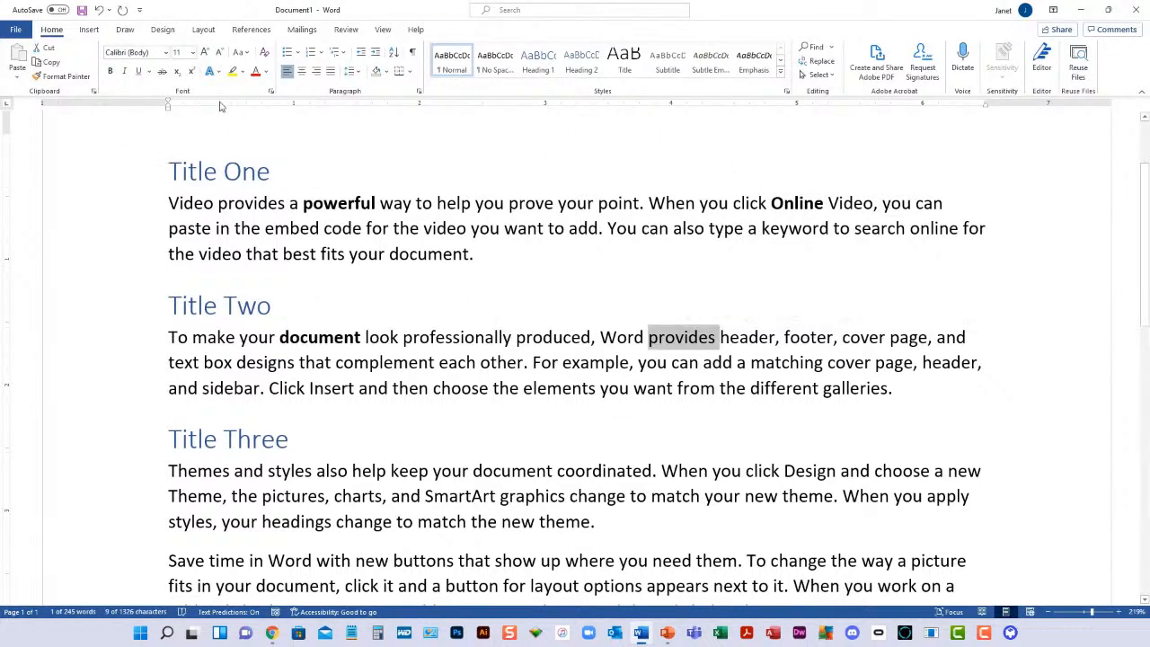
left_click(110, 71)
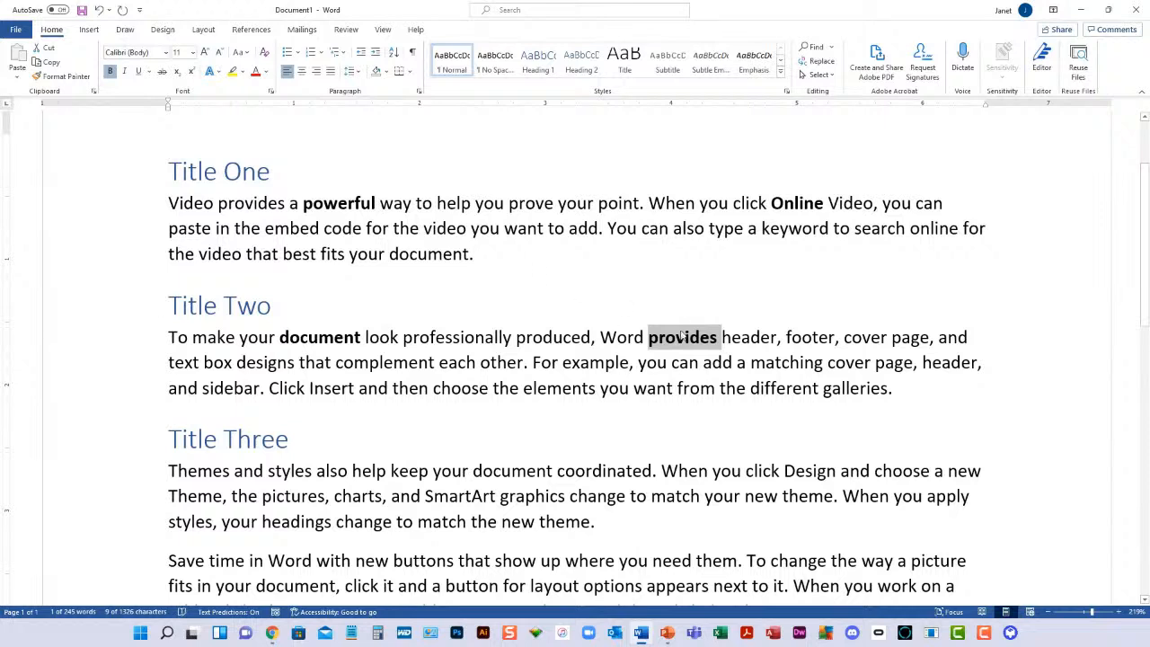
Select all text with formatting similar to the bold word "provides" and colour it red
left_click(684, 337)
left_click(817, 75)
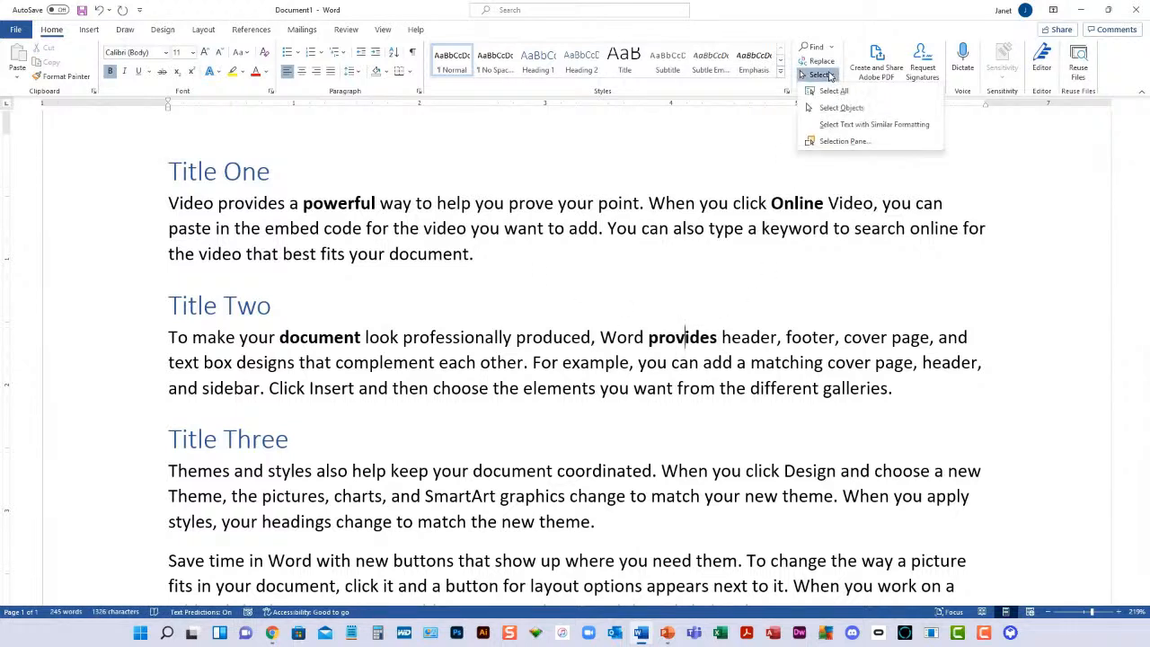
left_click(881, 126)
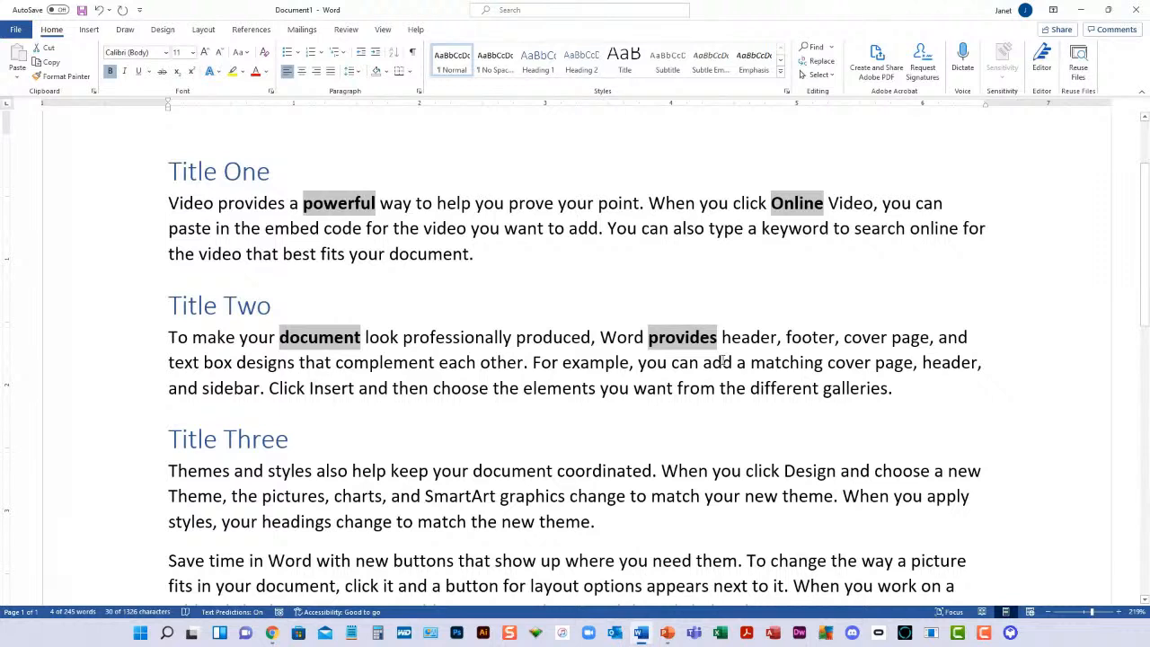
left_click(256, 72)
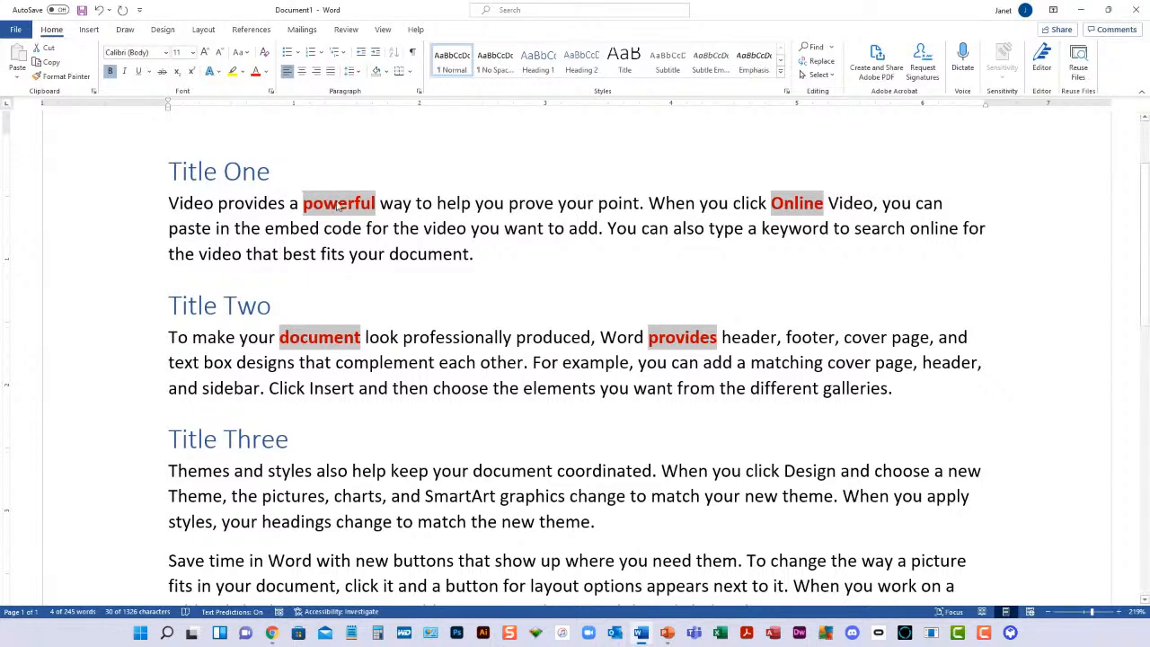
Select the entire document from within the first body paragraph, and clear the selection
left_click(389, 252)
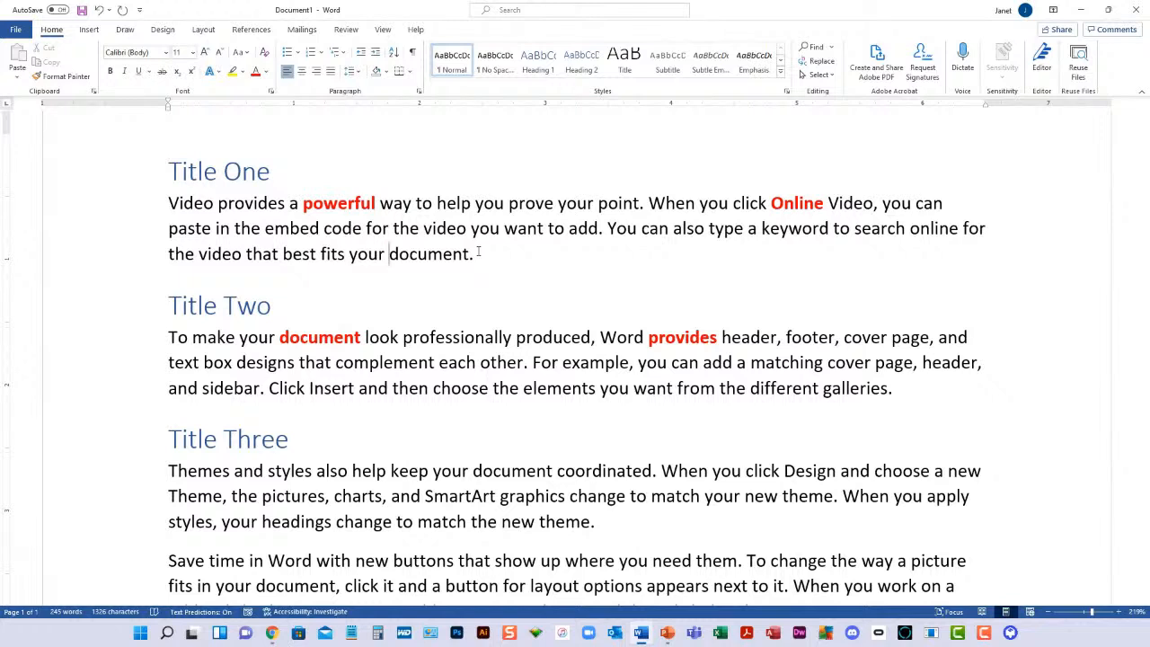
key("ctrl+a")
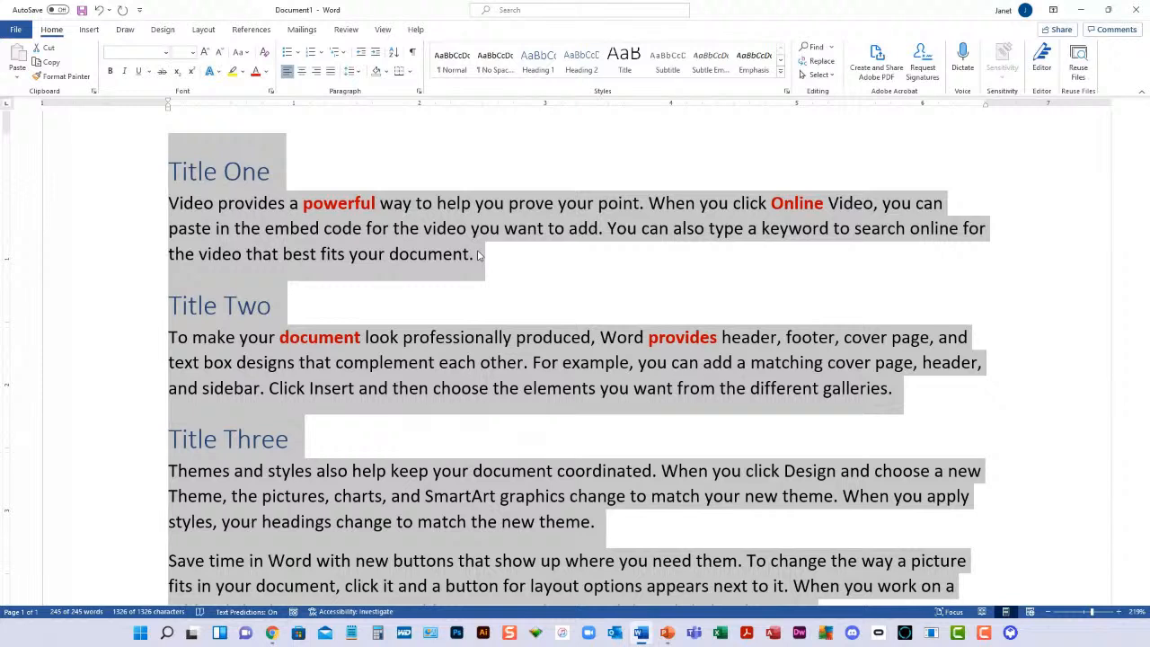
left_click(246, 178)
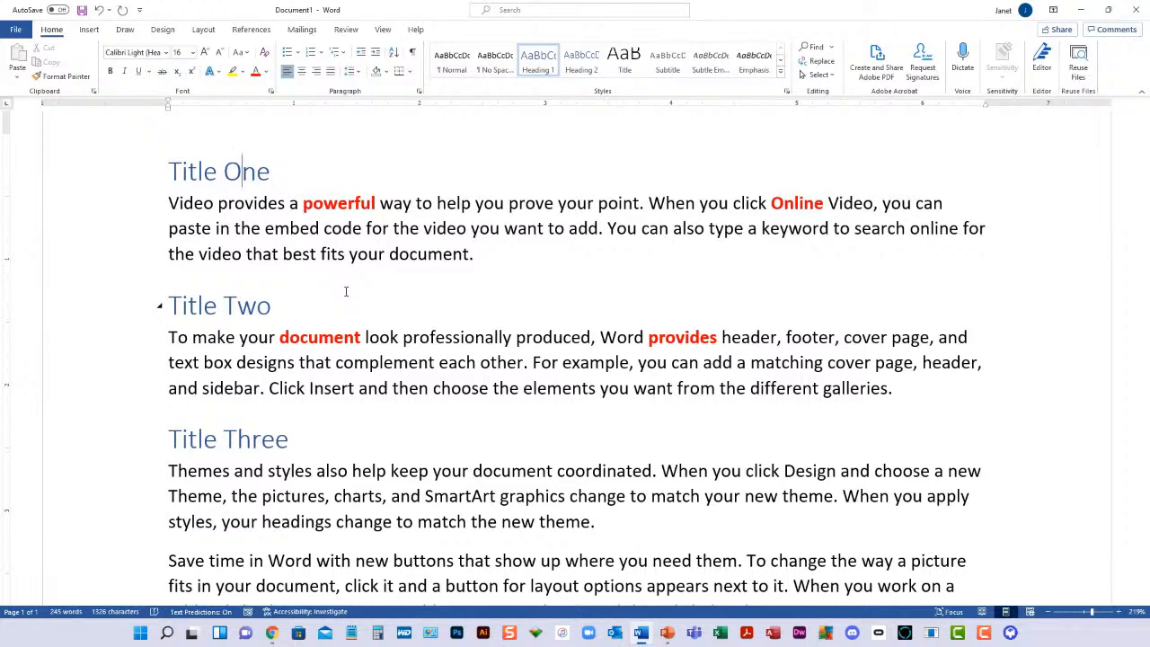
Minimize the document, switch to Chrome and look through the class series on the Word Classes page
left_click(1086, 11)
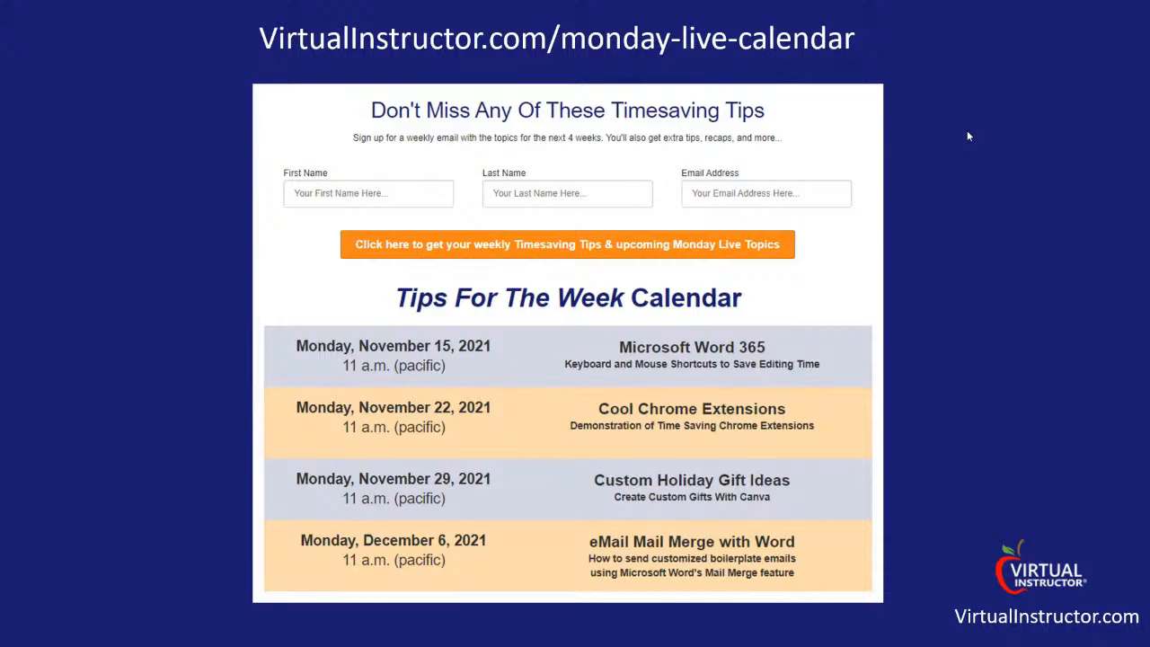
key("alt+Tab")
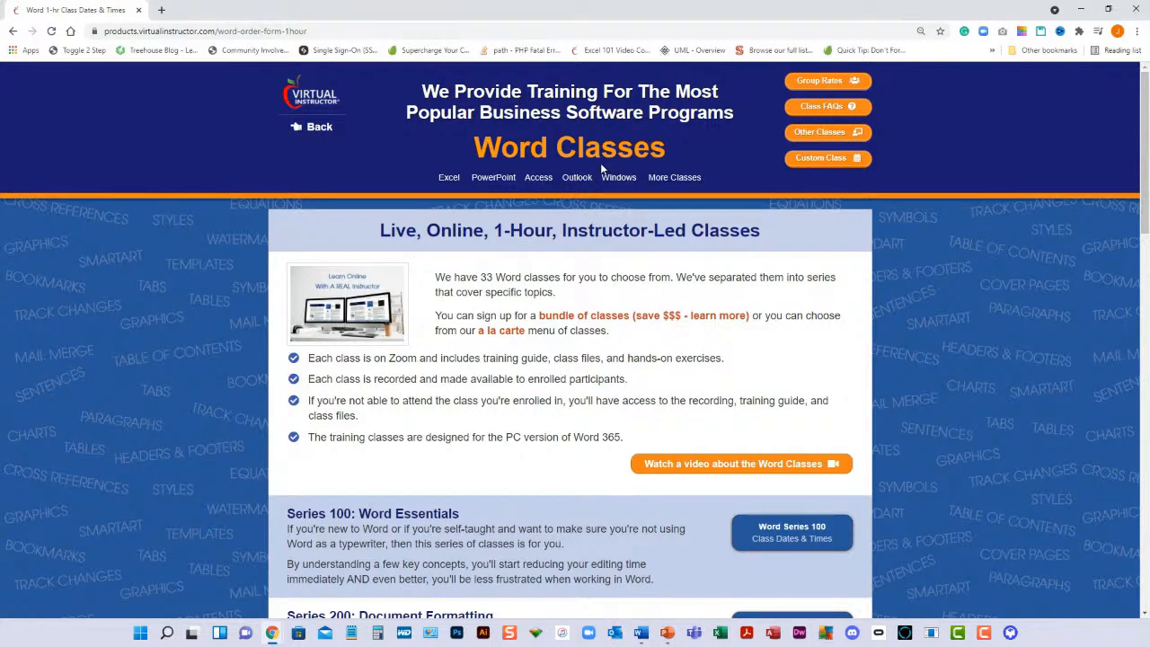
scroll(998, 334, "down", 1)
scroll(999, 339, "down", 3)
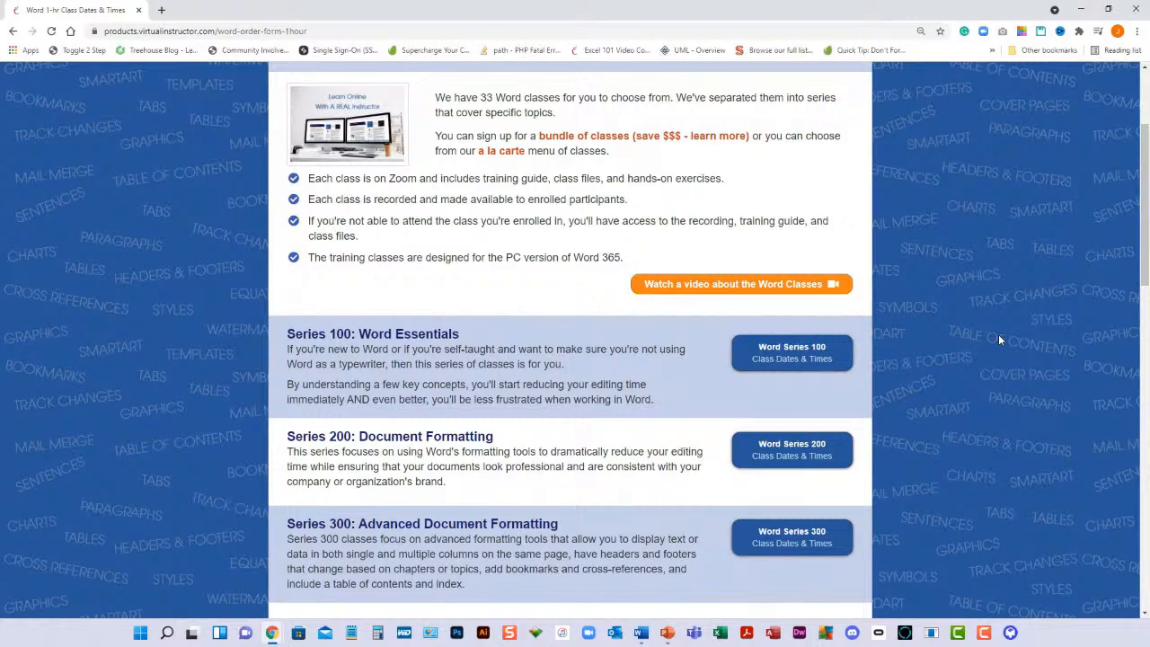
scroll(982, 340, "down", 2)
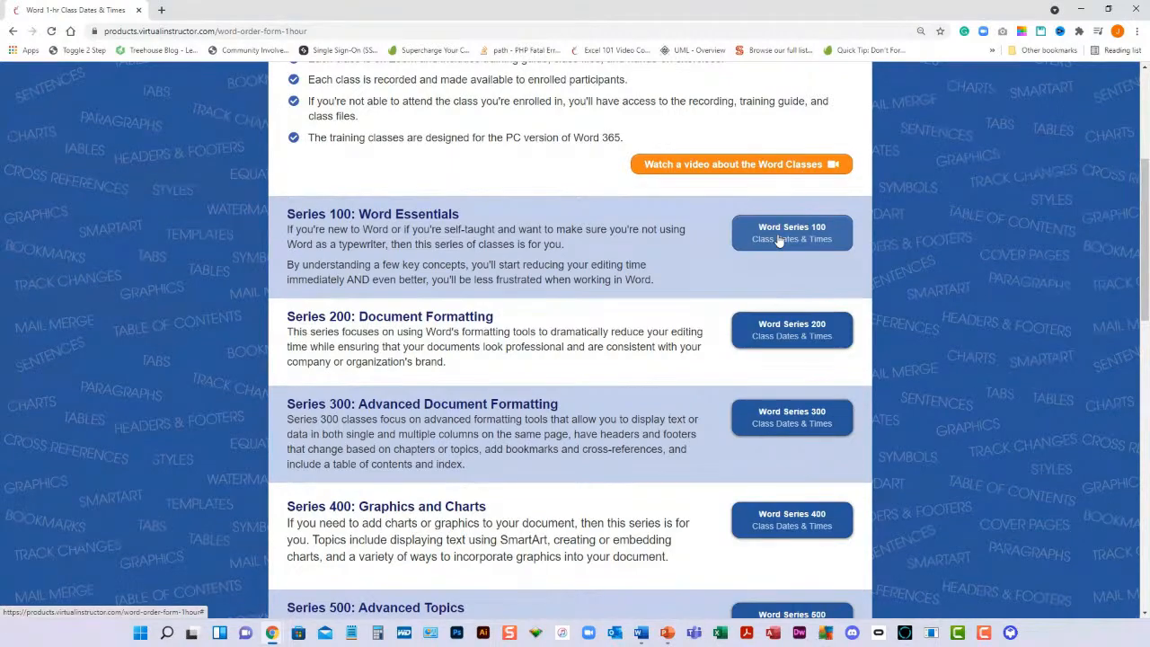
Show the Word Series 100 class dates and times and review its January and December bundles
left_click(778, 239)
scroll(991, 289, "down", 3)
scroll(991, 289, "down", 1)
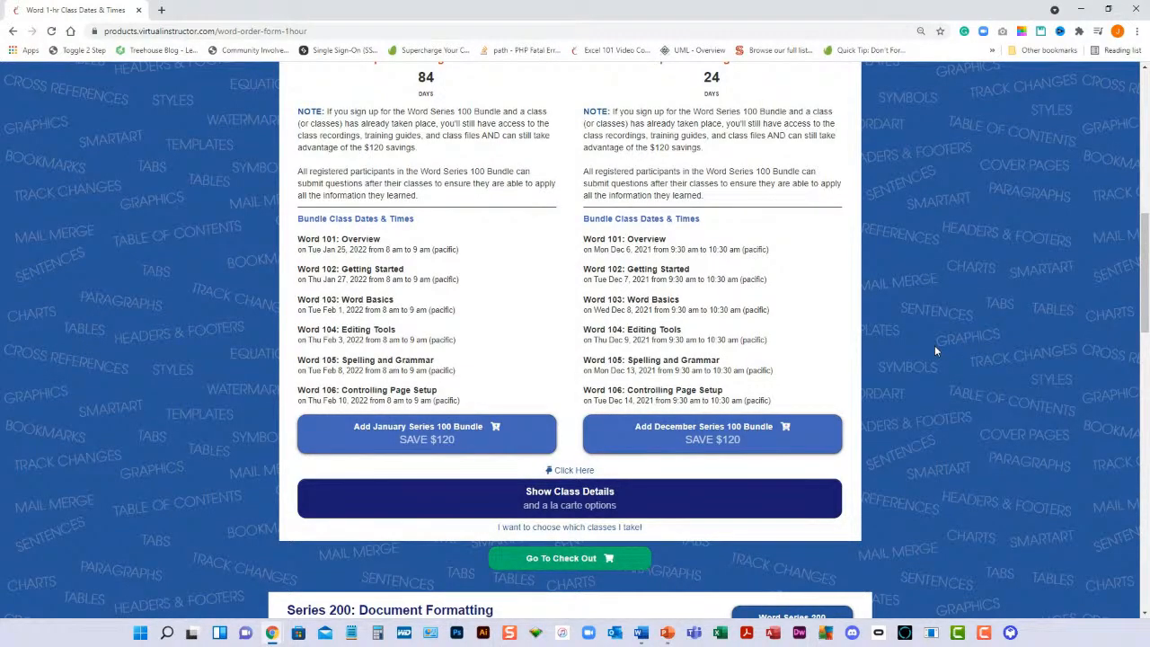
scroll(934, 350, "down", 3)
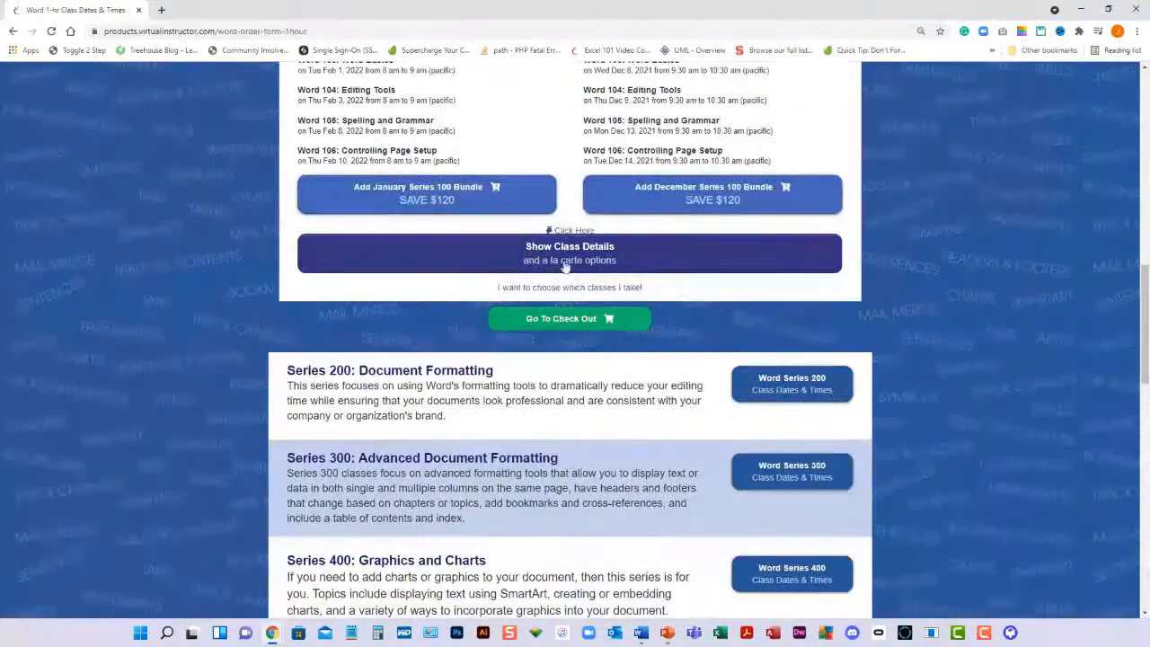
Show the Series 100 class details with the a la carte options and look through the individual classes
left_click(647, 260)
scroll(955, 304, "down", 2)
scroll(955, 303, "down", 3)
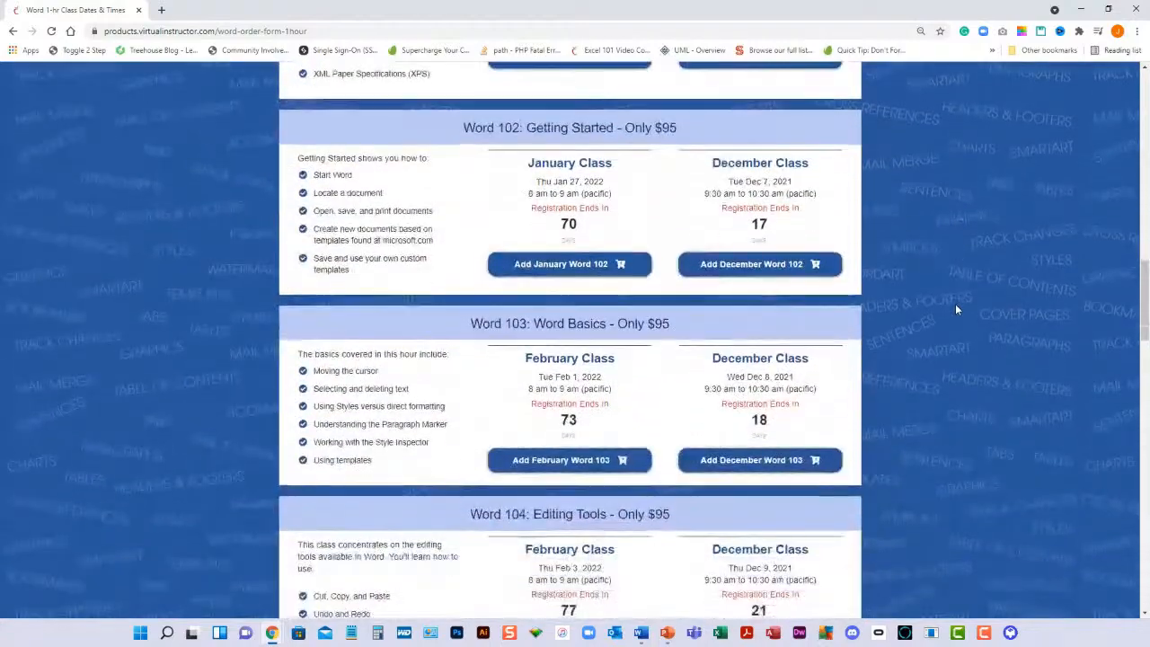
Show the Series 200: Document Formatting classes and review the class dates in its November and December bundles
scroll(955, 304, "down", 10)
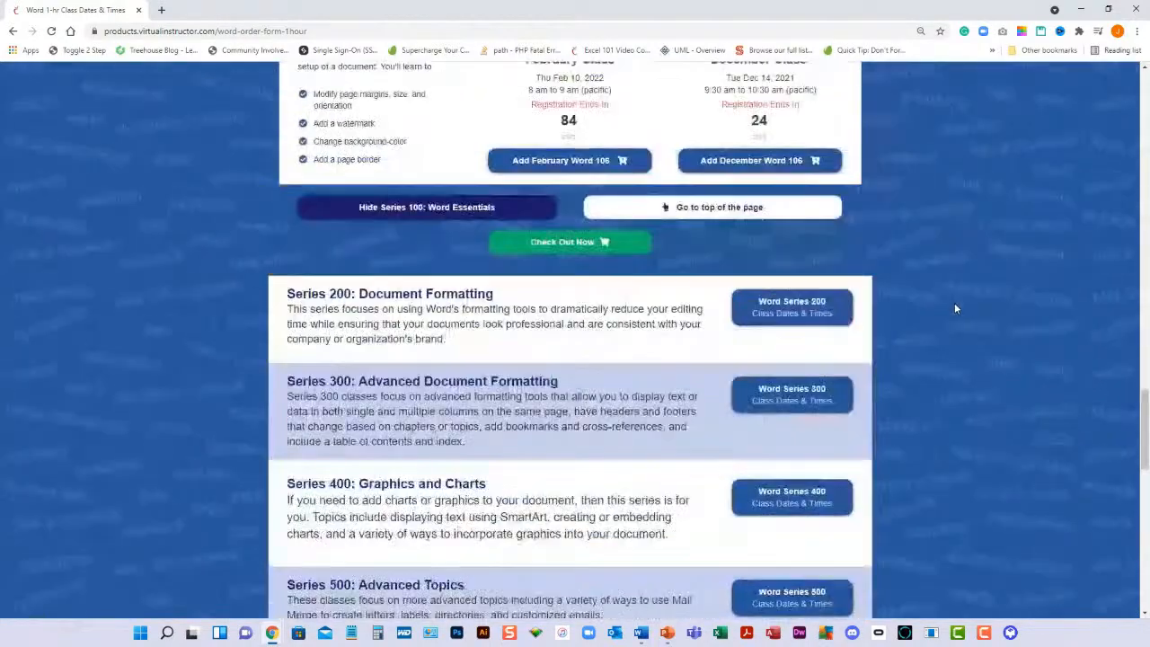
left_click(791, 307)
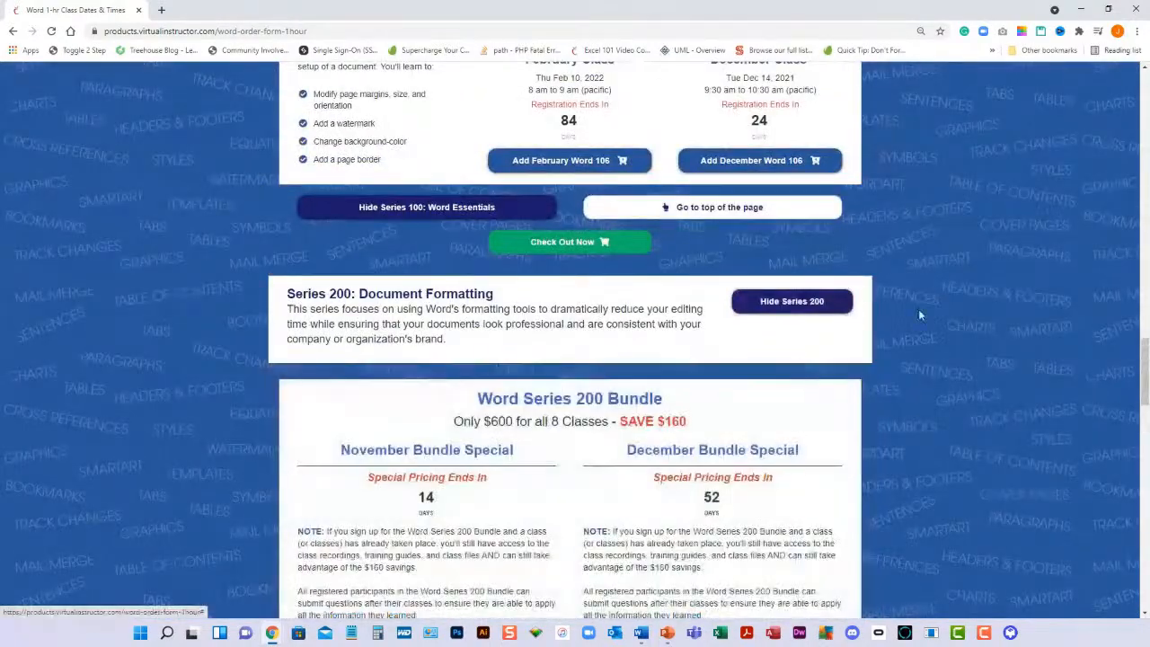
scroll(947, 323, "down", 4)
scroll(947, 326, "down", 1)
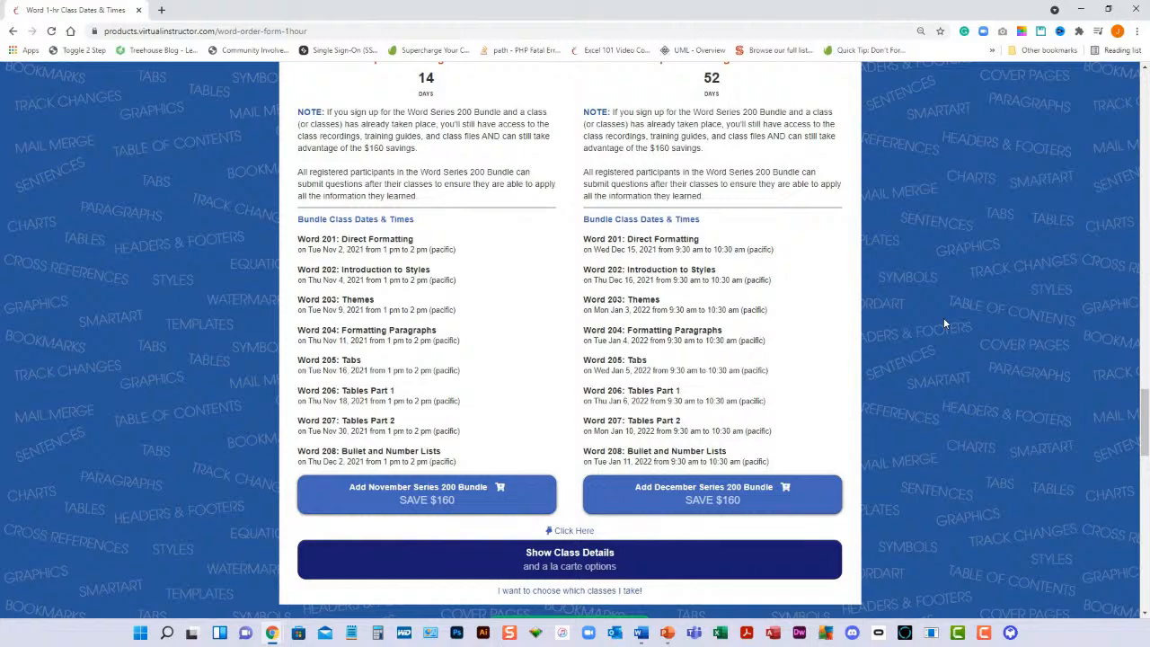
scroll(943, 323, "up", 1)
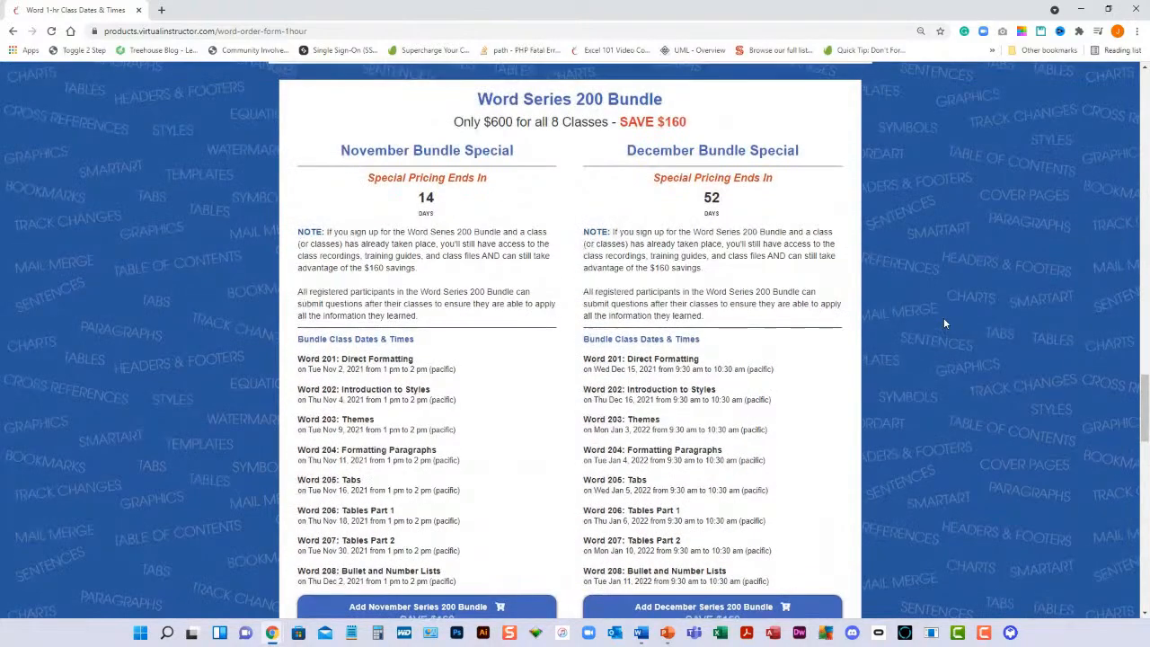
scroll(947, 335, "up", 2)
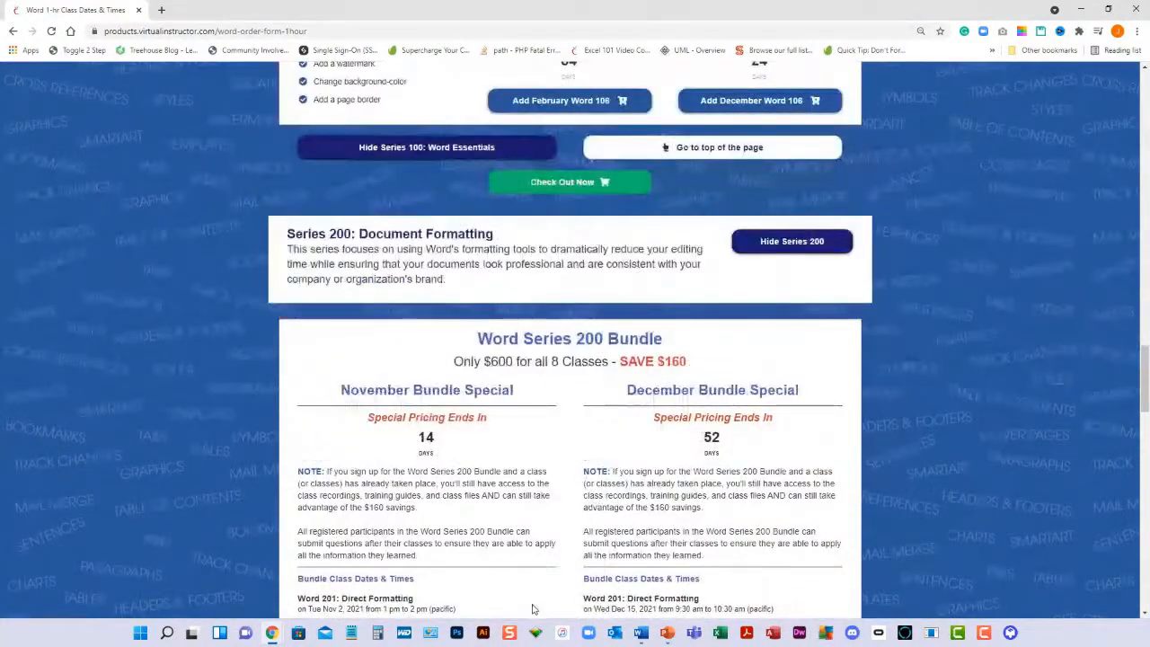
Return to the Virtual Instructor home page, open the Monday LIVE Events Calendar and look through the Tips For The Week schedule
scroll(458, 293, "up", 20)
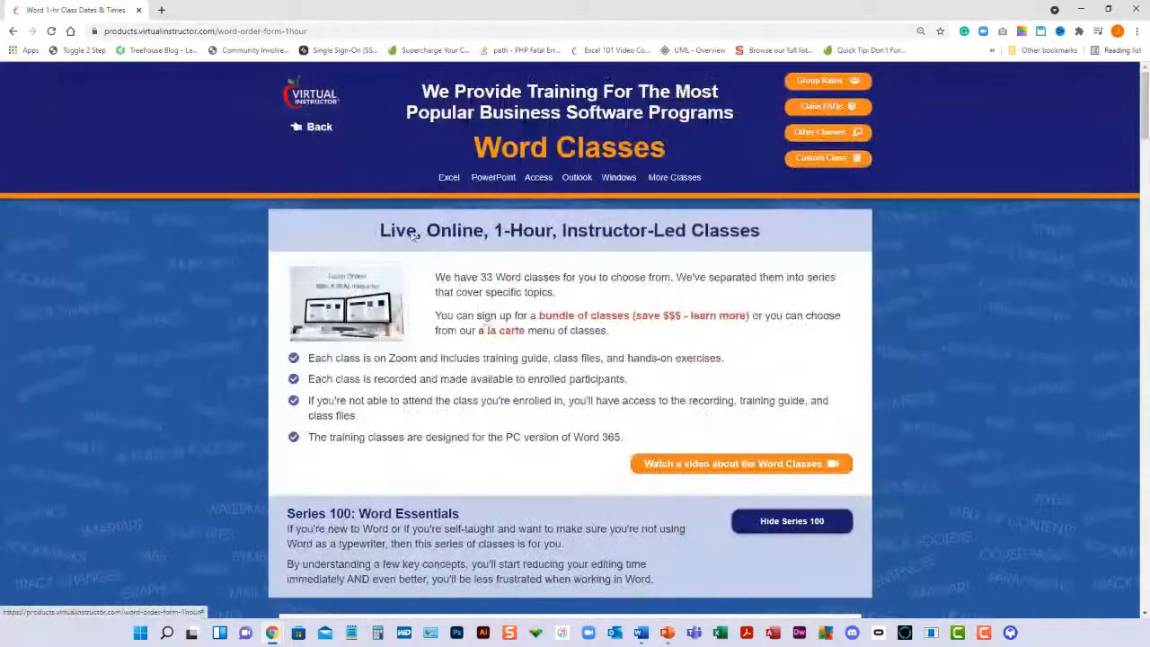
left_click(313, 105)
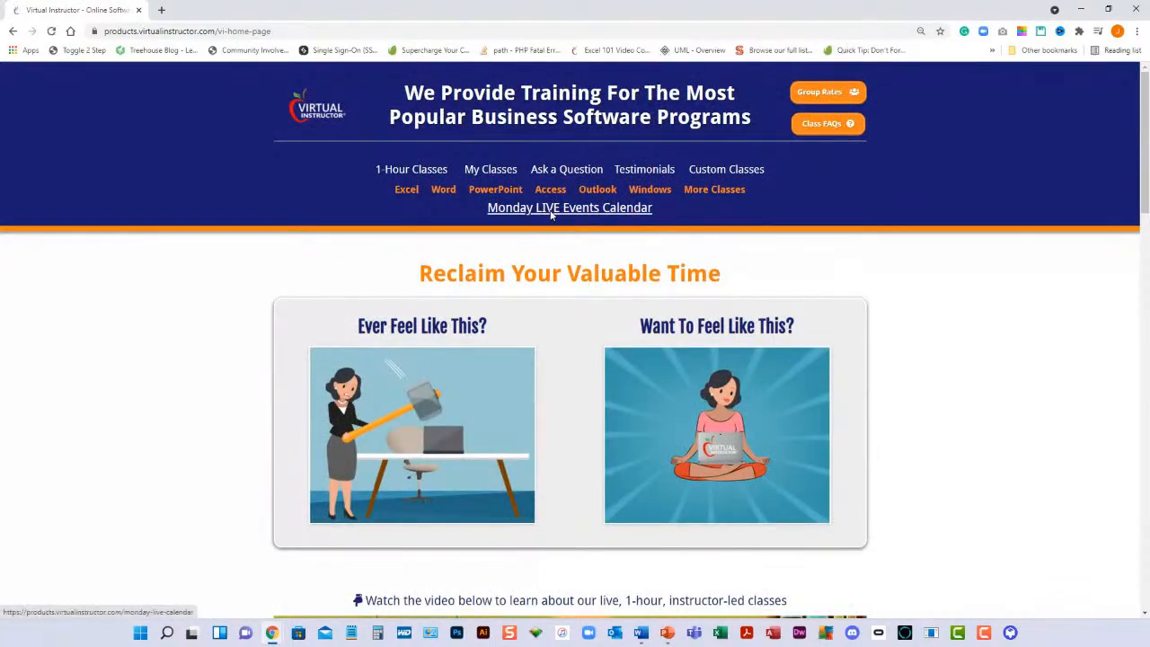
left_click(551, 209)
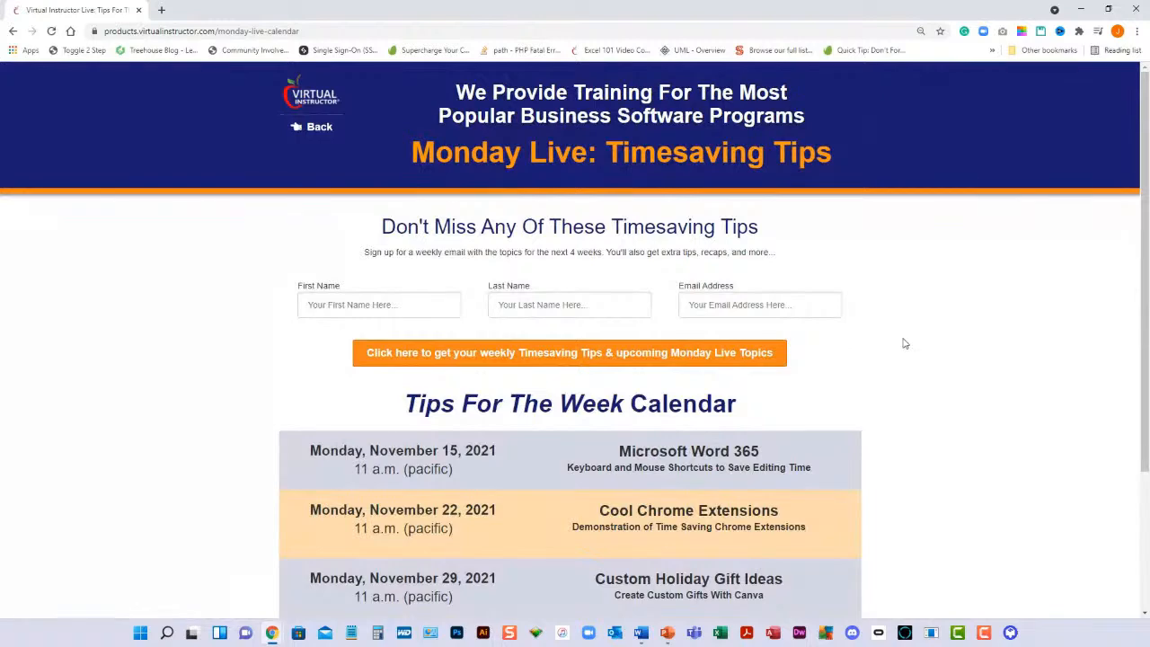
scroll(943, 386, "down", 2)
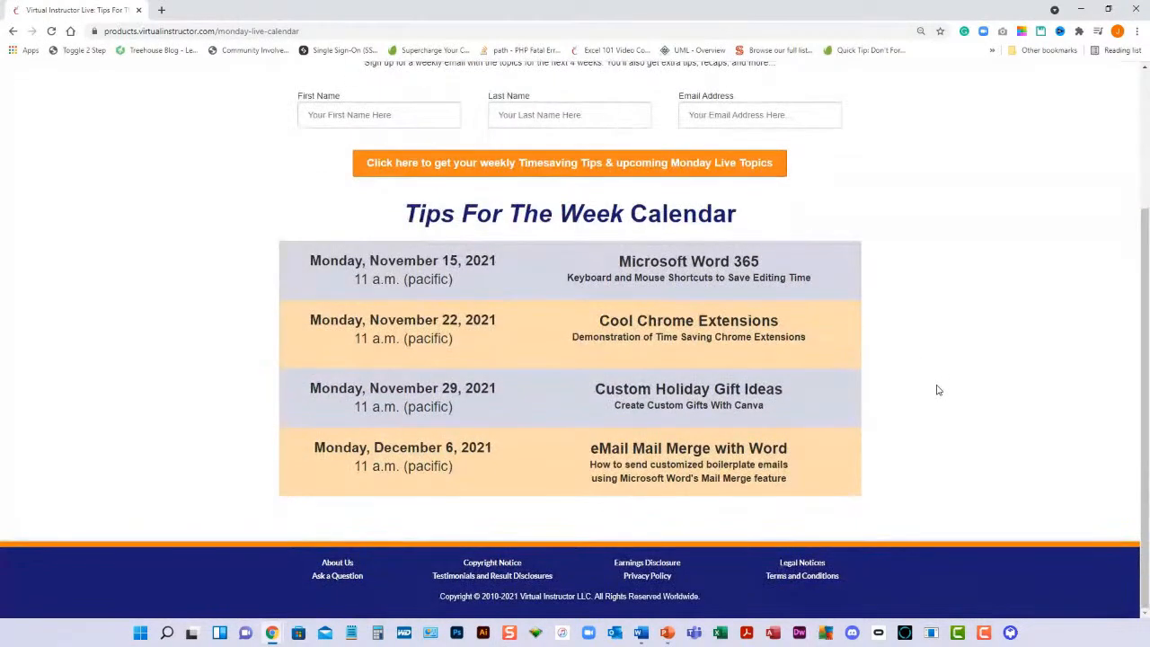